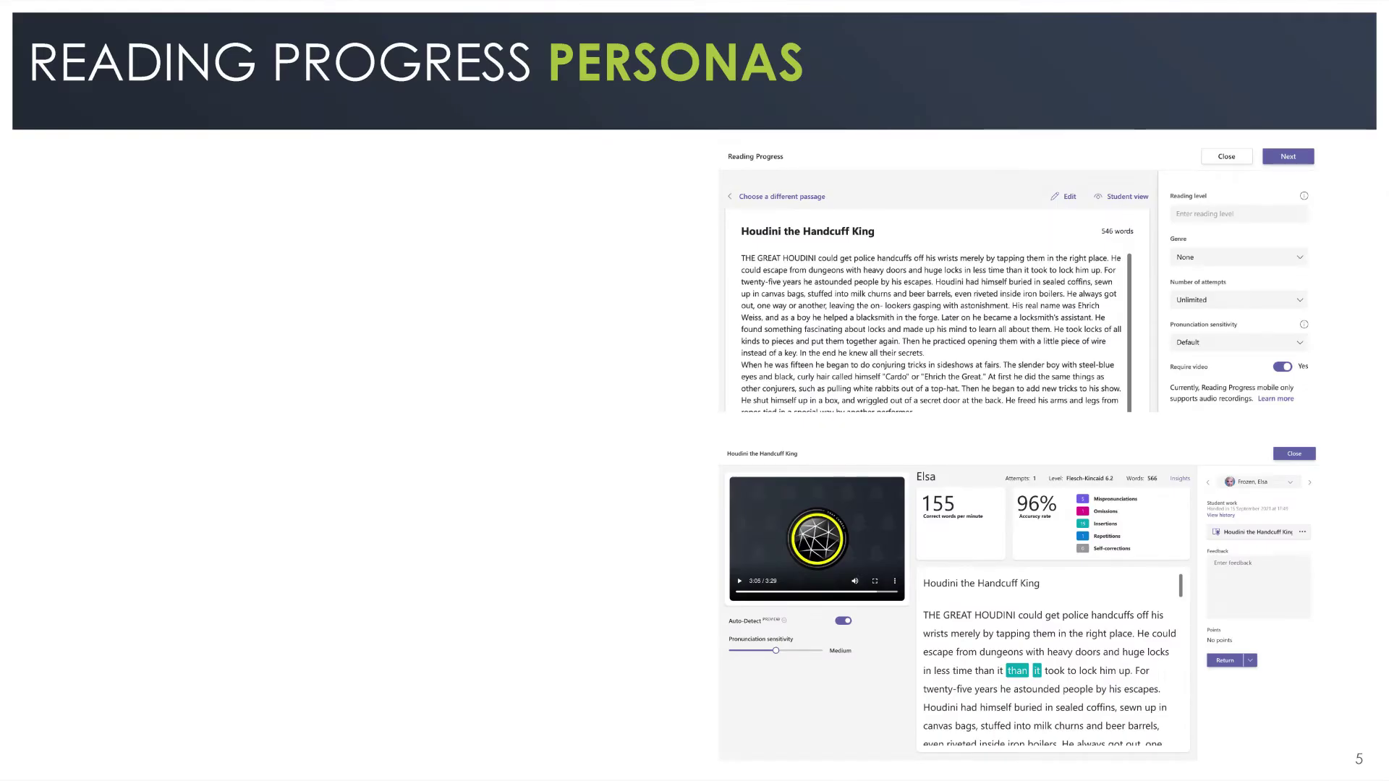
{"action": "key", "text": "Right"}
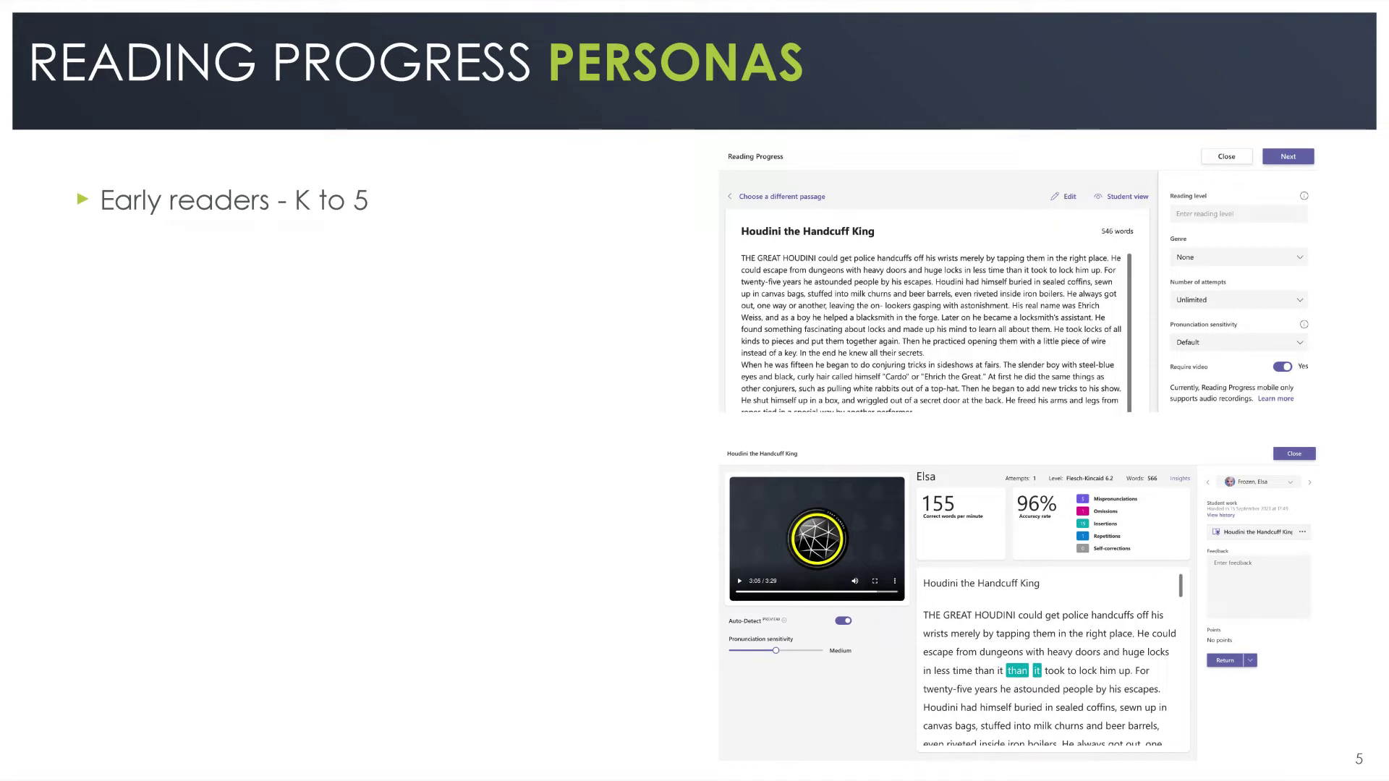
{"action": "key", "text": "Right"}
{"action": "key", "text": "Right"}
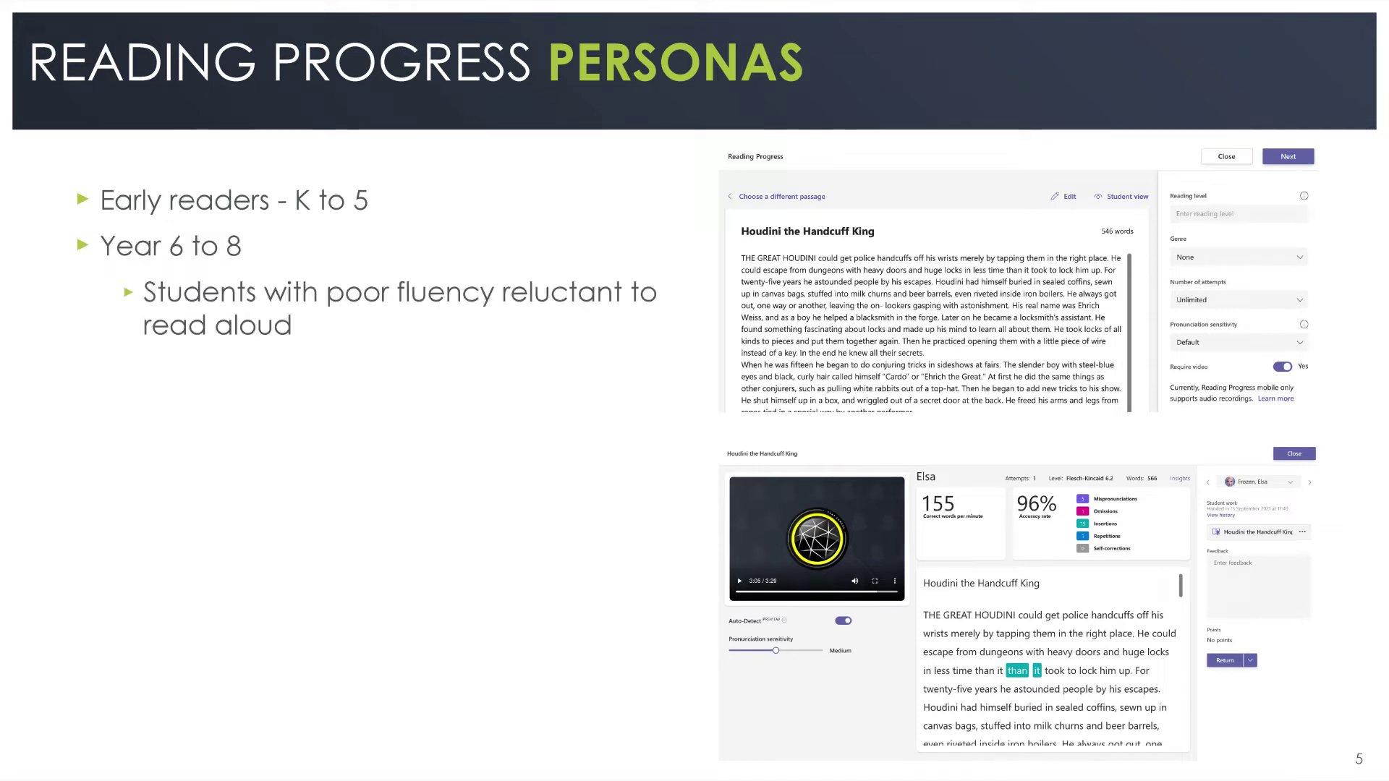
{"action": "key", "text": "Right"}
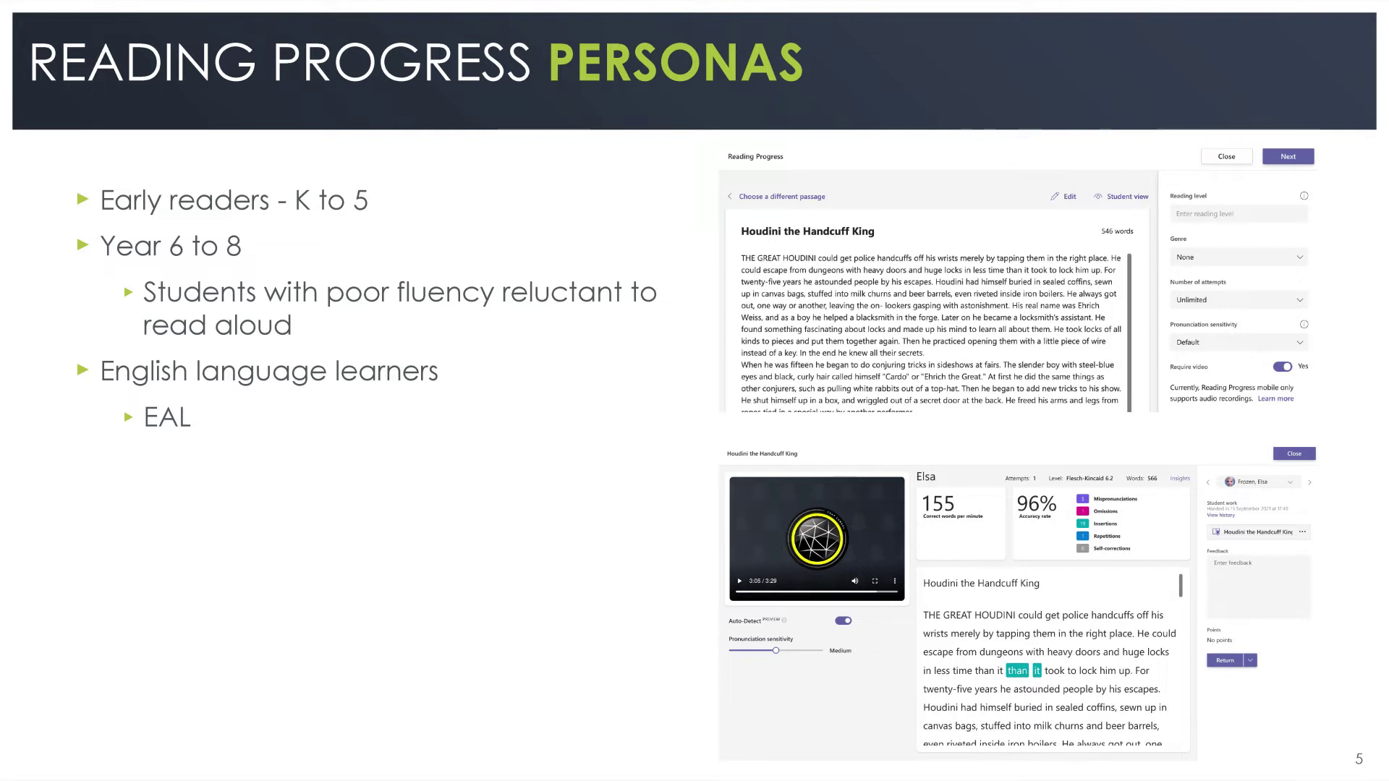
{"action": "key", "text": "Right"}
{"action": "key", "text": "Right"}
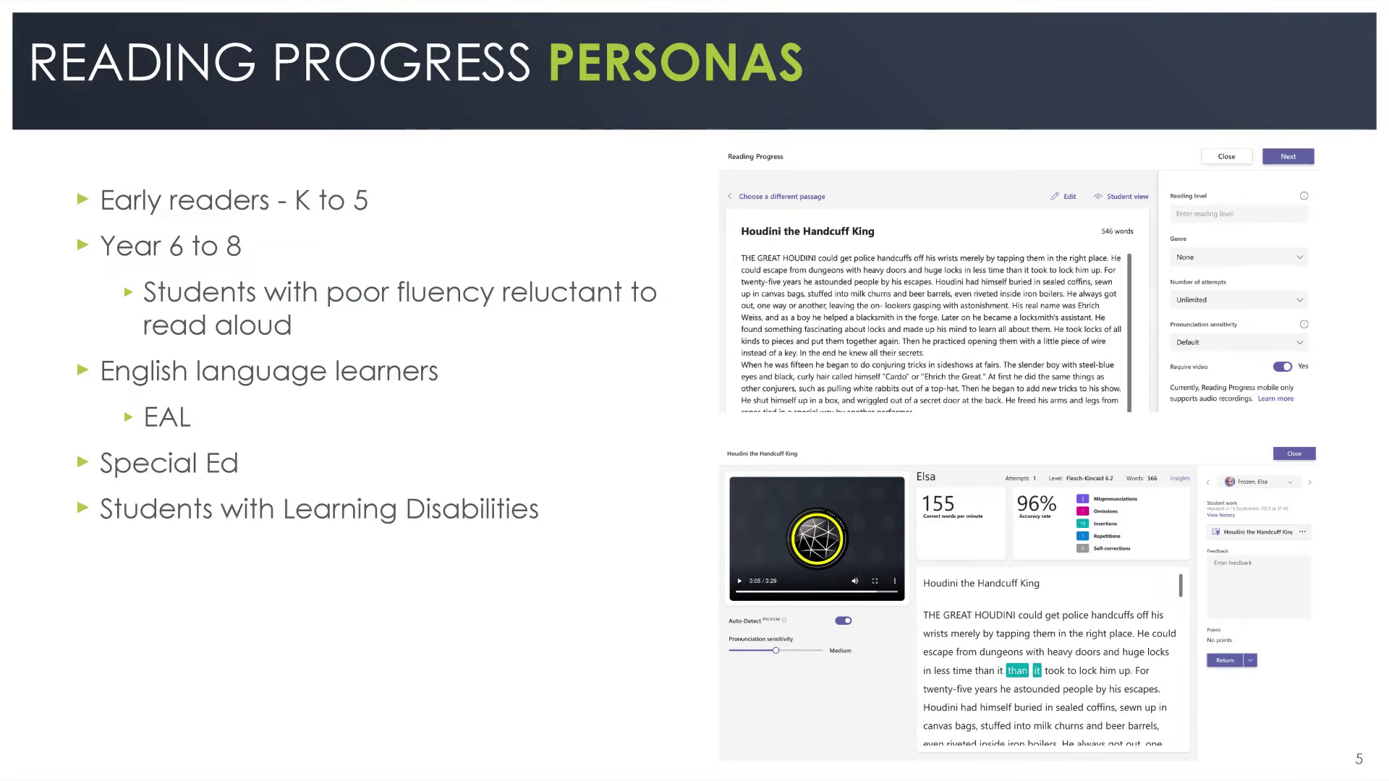
{"action": "key", "text": "Right"}
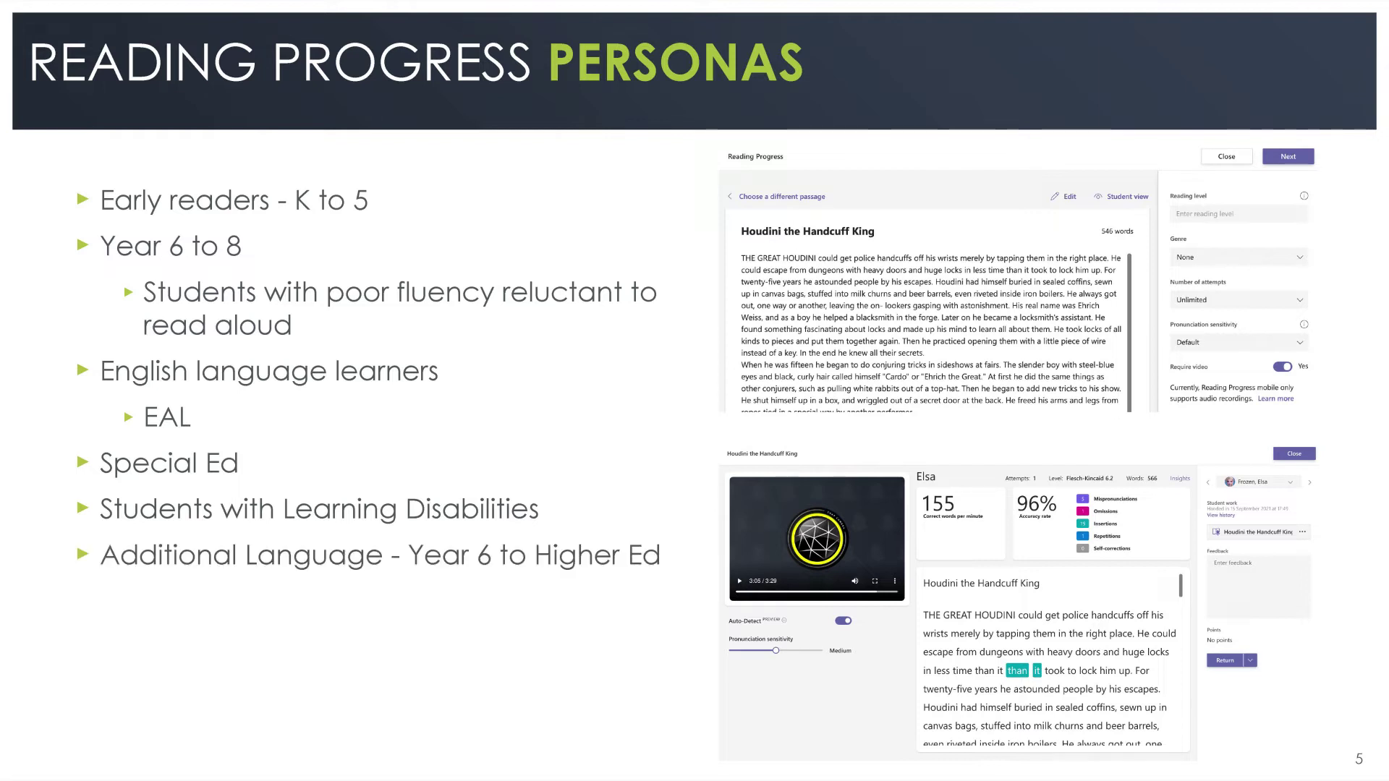
{"action": "key", "text": "Right"}
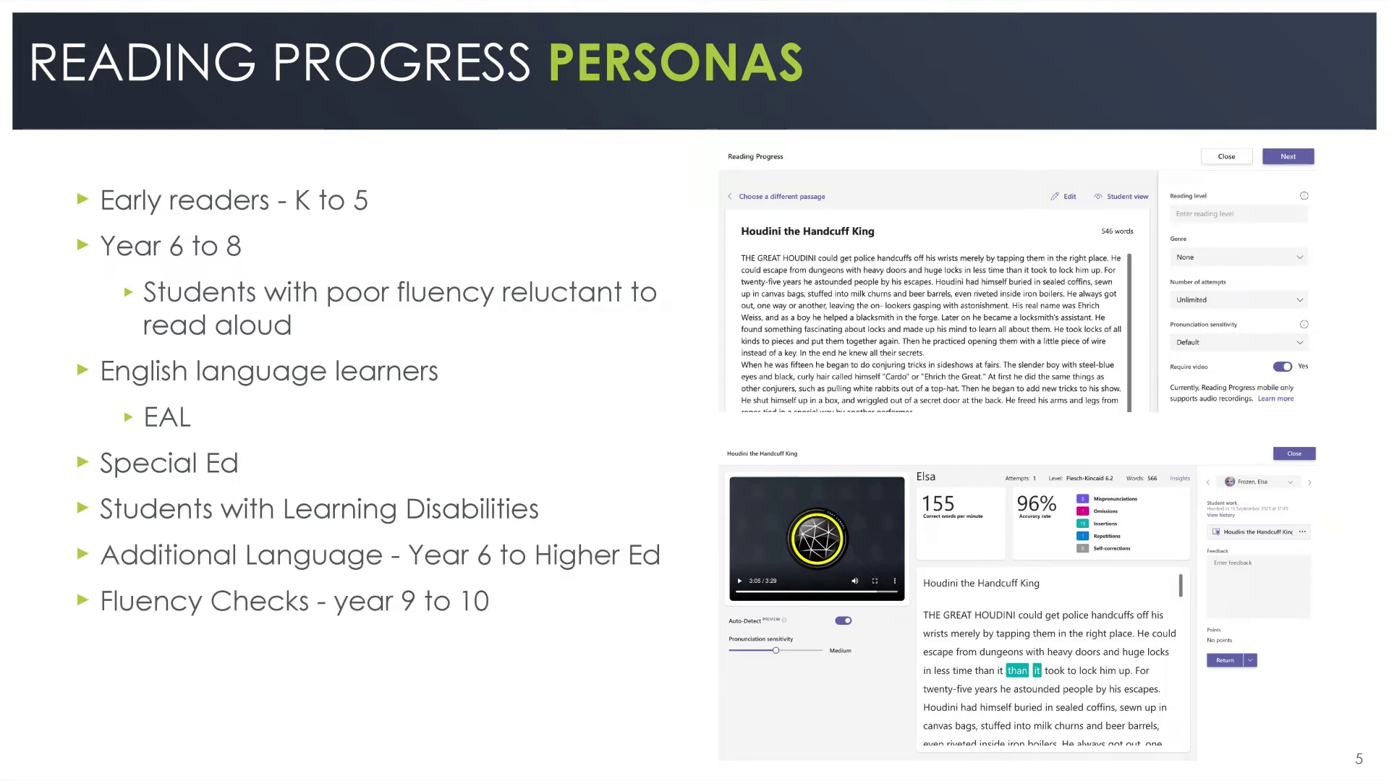
{"action": "key", "text": "Right"}
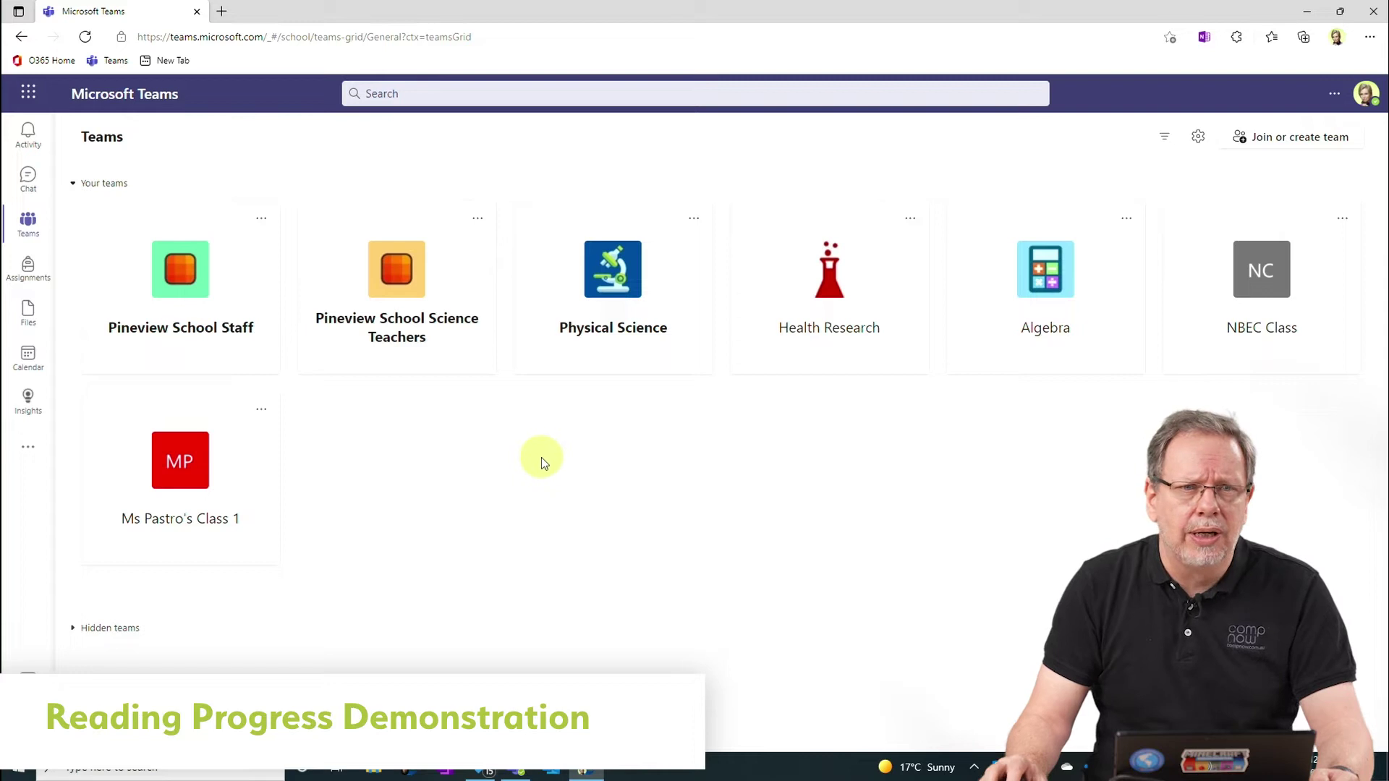
- Create a new assignment in the NBEC Class team and title it Reading Progress
{"action": "left_click", "coordinate": [1262, 288]}
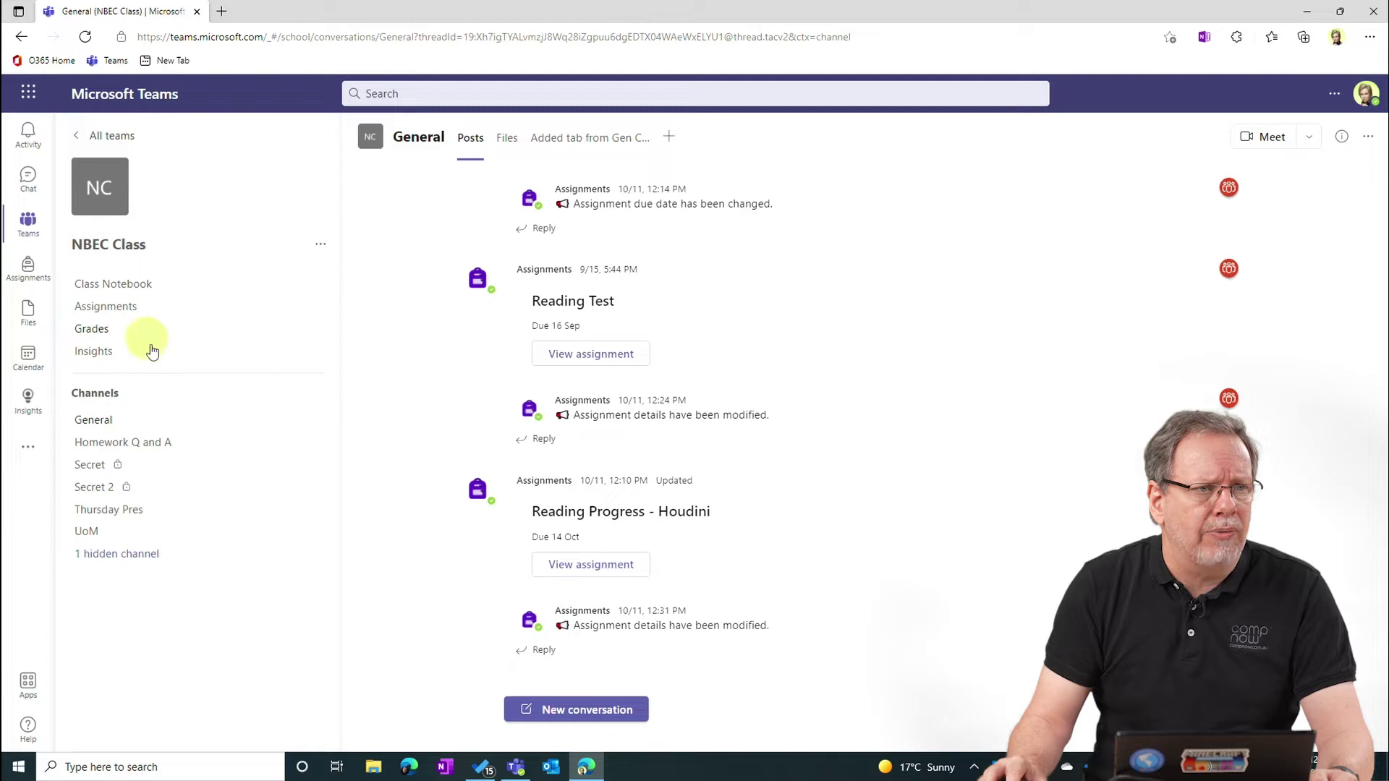
{"action": "left_click", "coordinate": [132, 310]}
{"action": "left_click", "coordinate": [397, 728]}
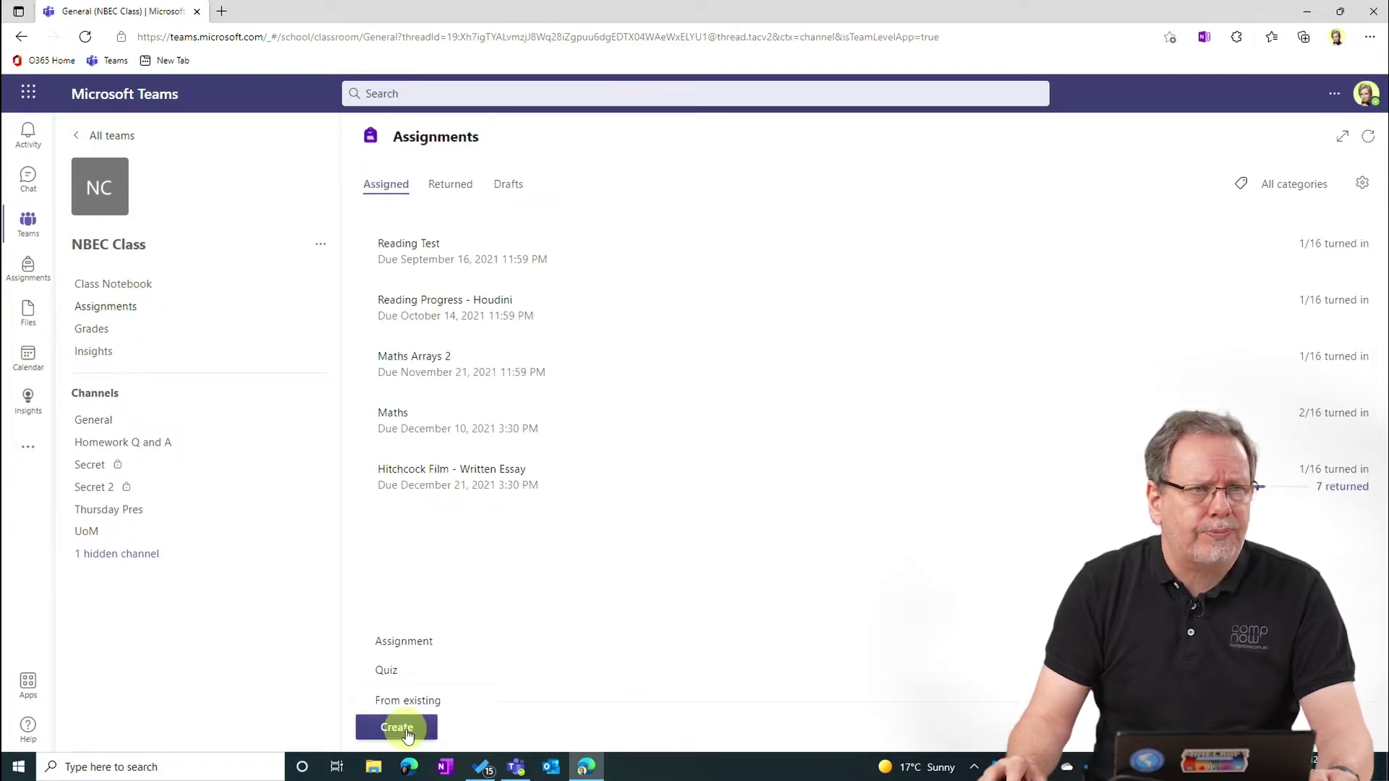
{"action": "left_click", "coordinate": [416, 641]}
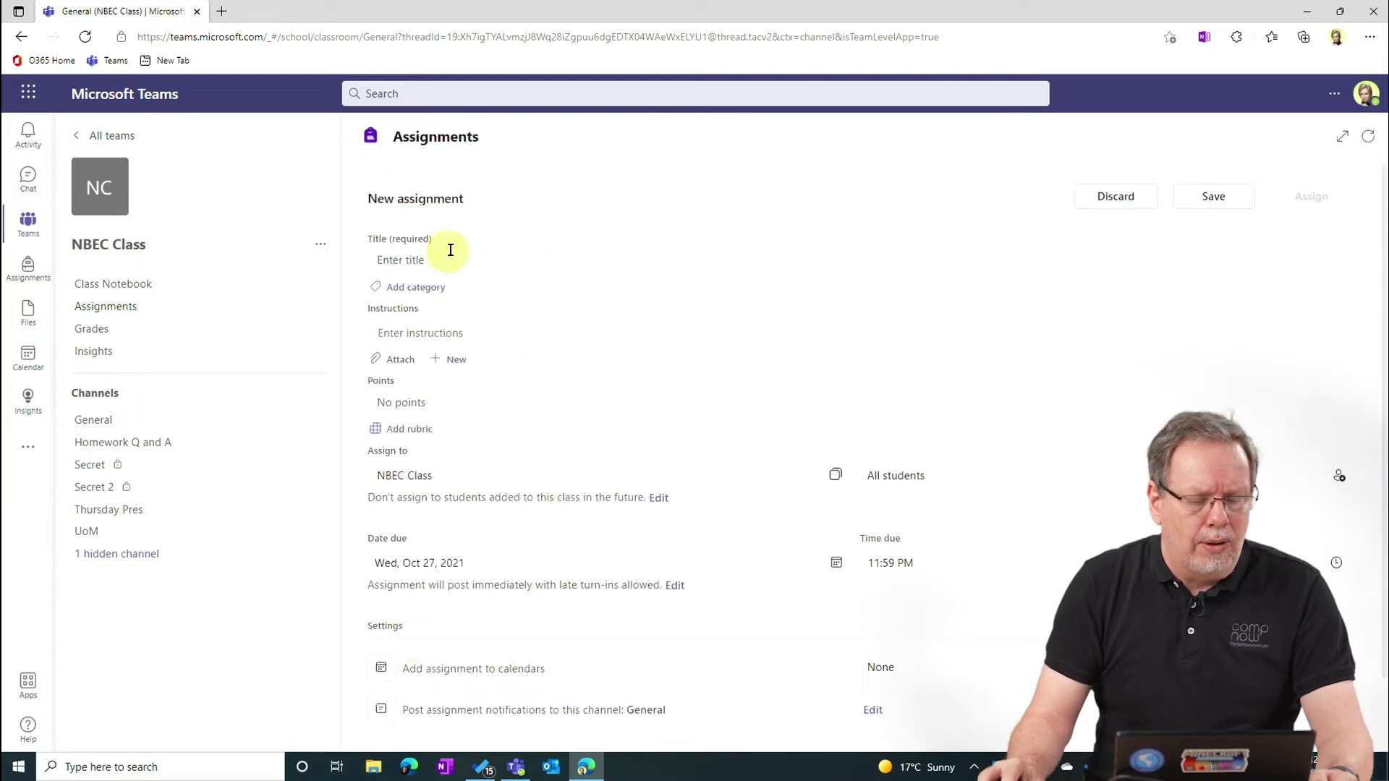
{"action": "left_click", "coordinate": [448, 257]}
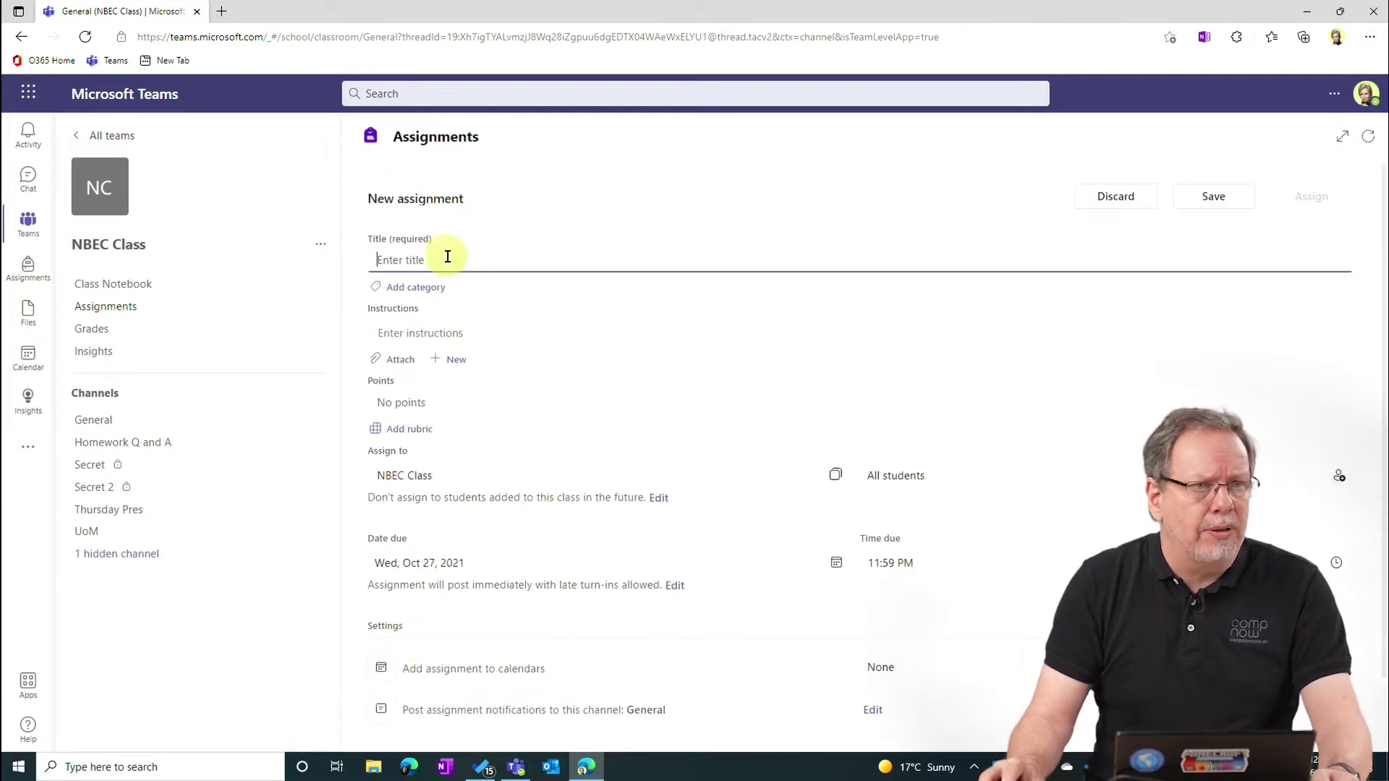
{"action": "type", "text": "Reading Progress"}
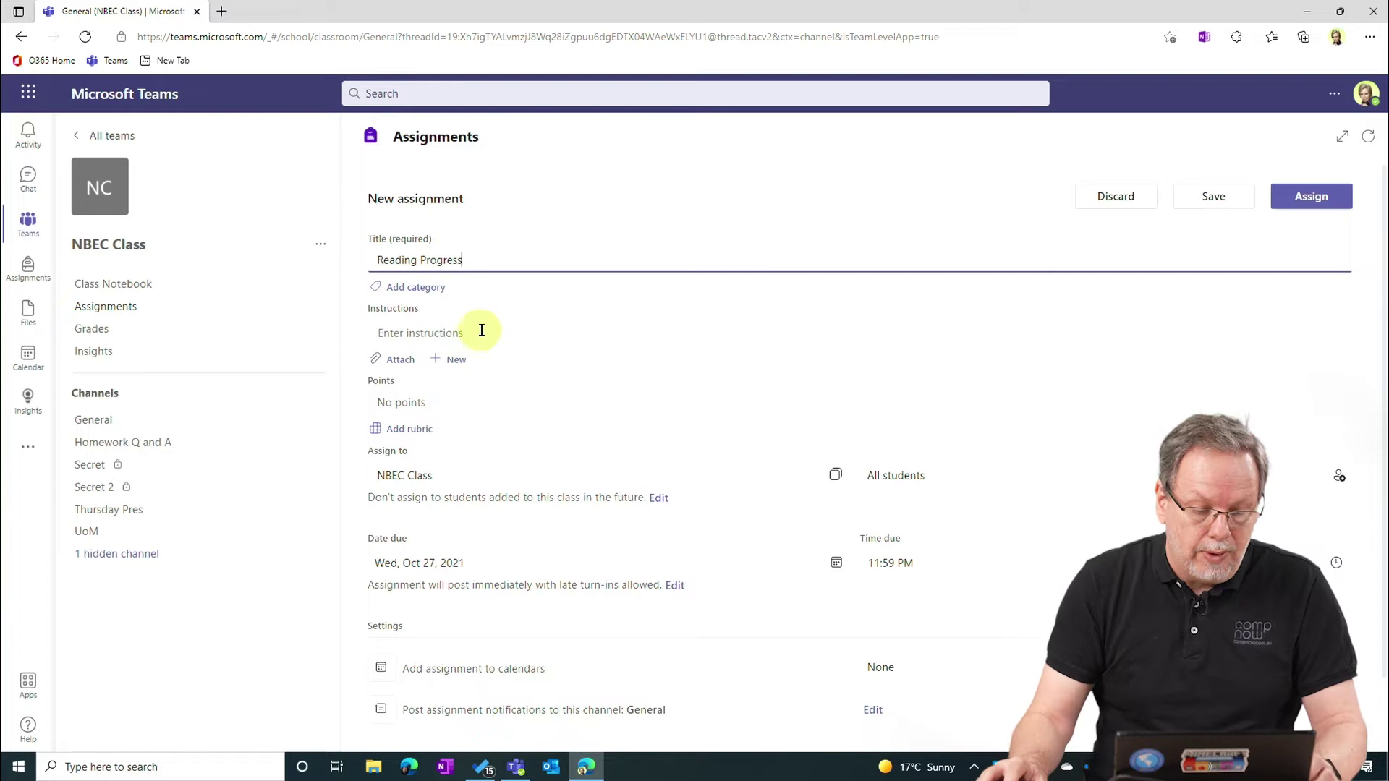
{"action": "left_click", "coordinate": [479, 331]}
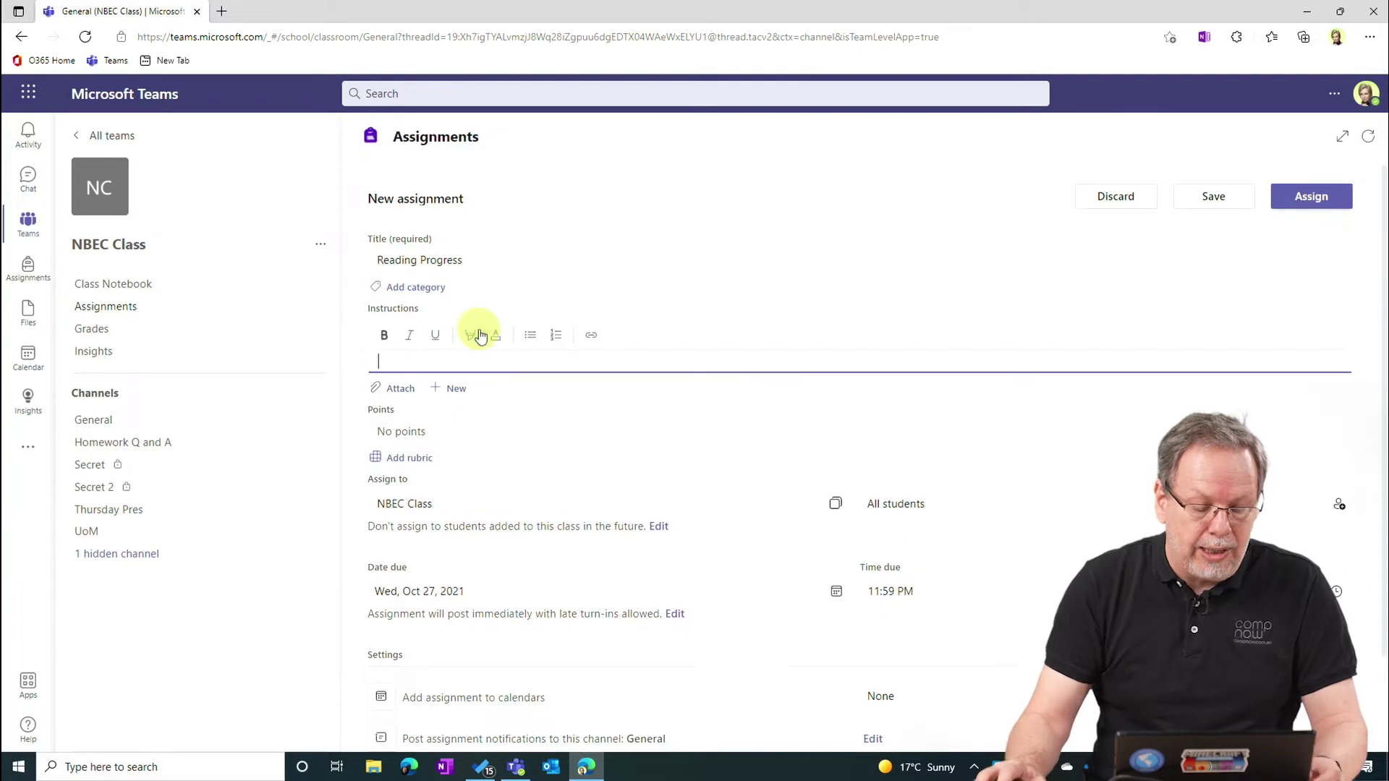
{"action": "left_click", "coordinate": [402, 471]}
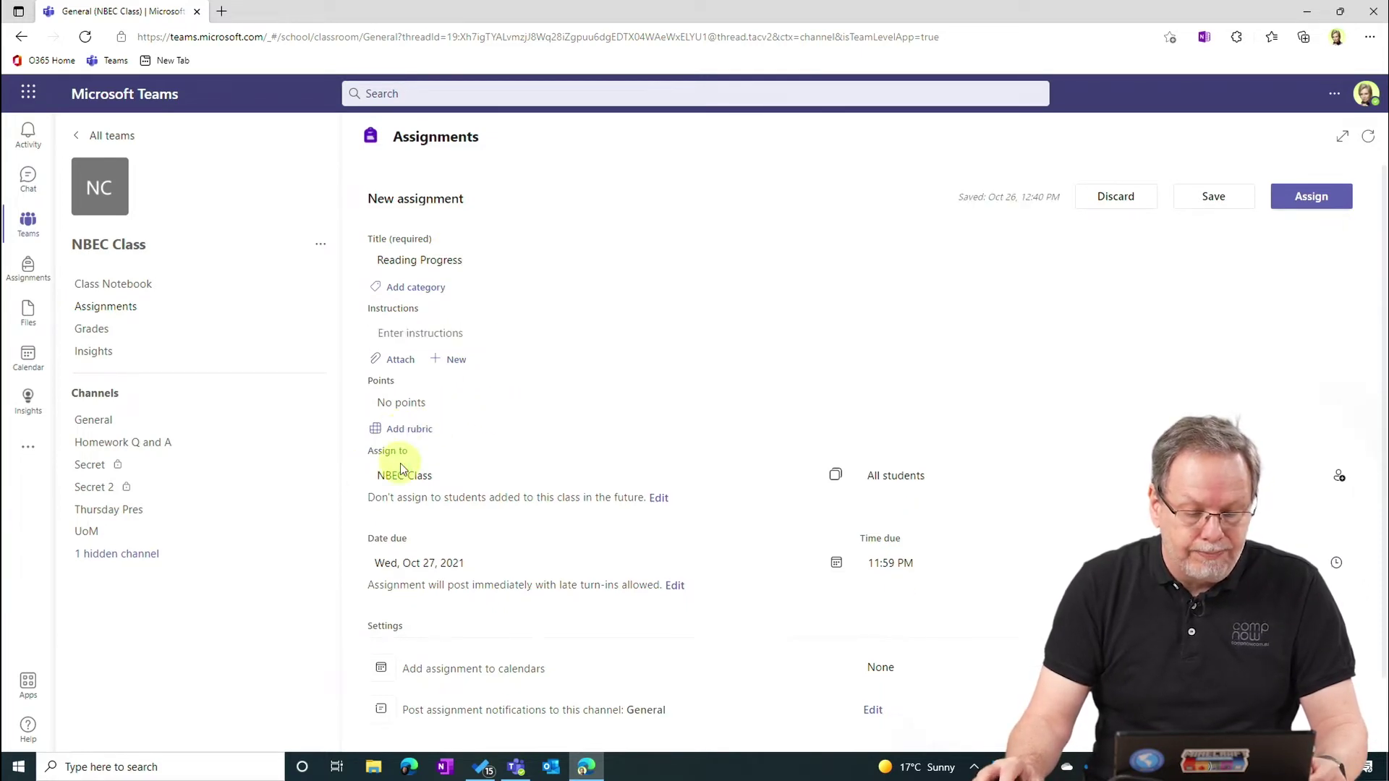
- Add the existing Reading Assesment rubric to the assignment, reviewing its grading criteria before attaching it
{"action": "left_click", "coordinate": [405, 430]}
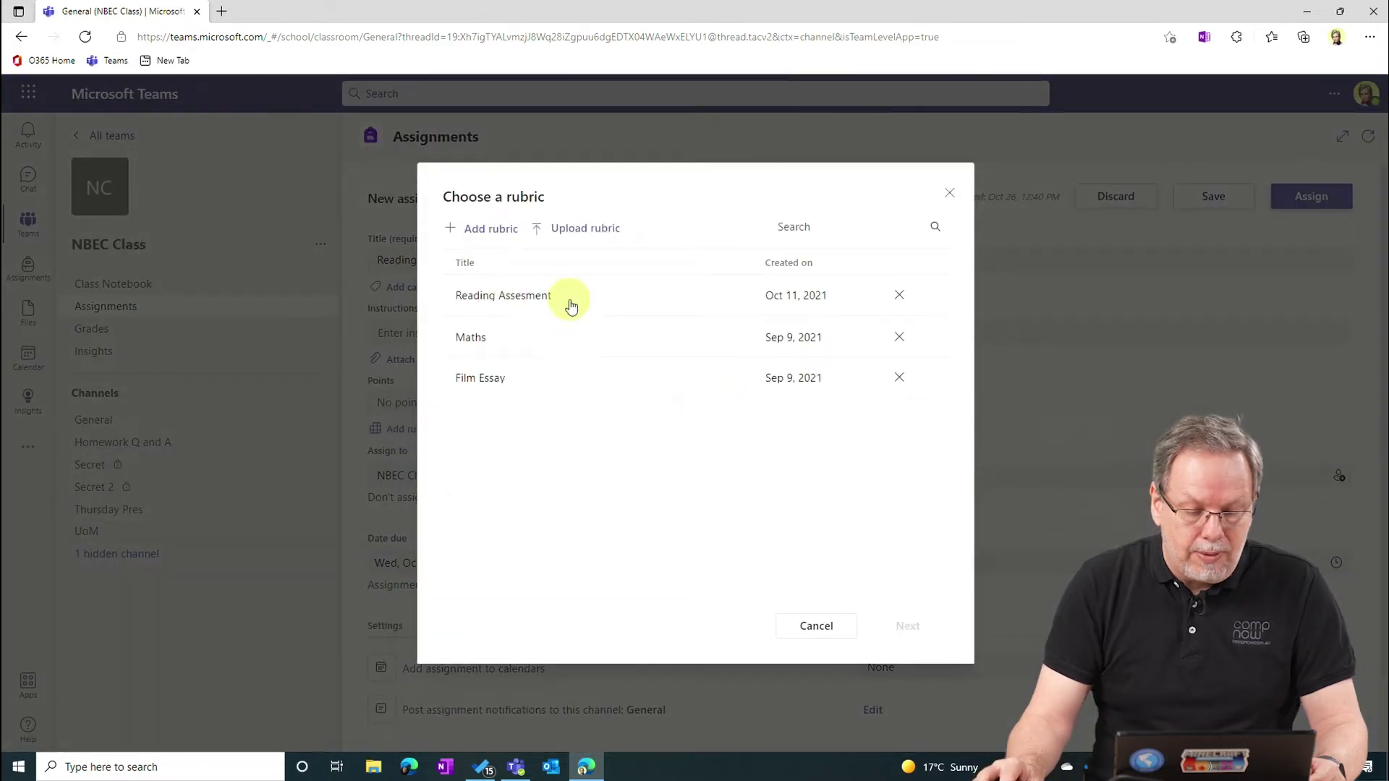
{"action": "left_click", "coordinate": [570, 301]}
{"action": "left_click", "coordinate": [908, 626]}
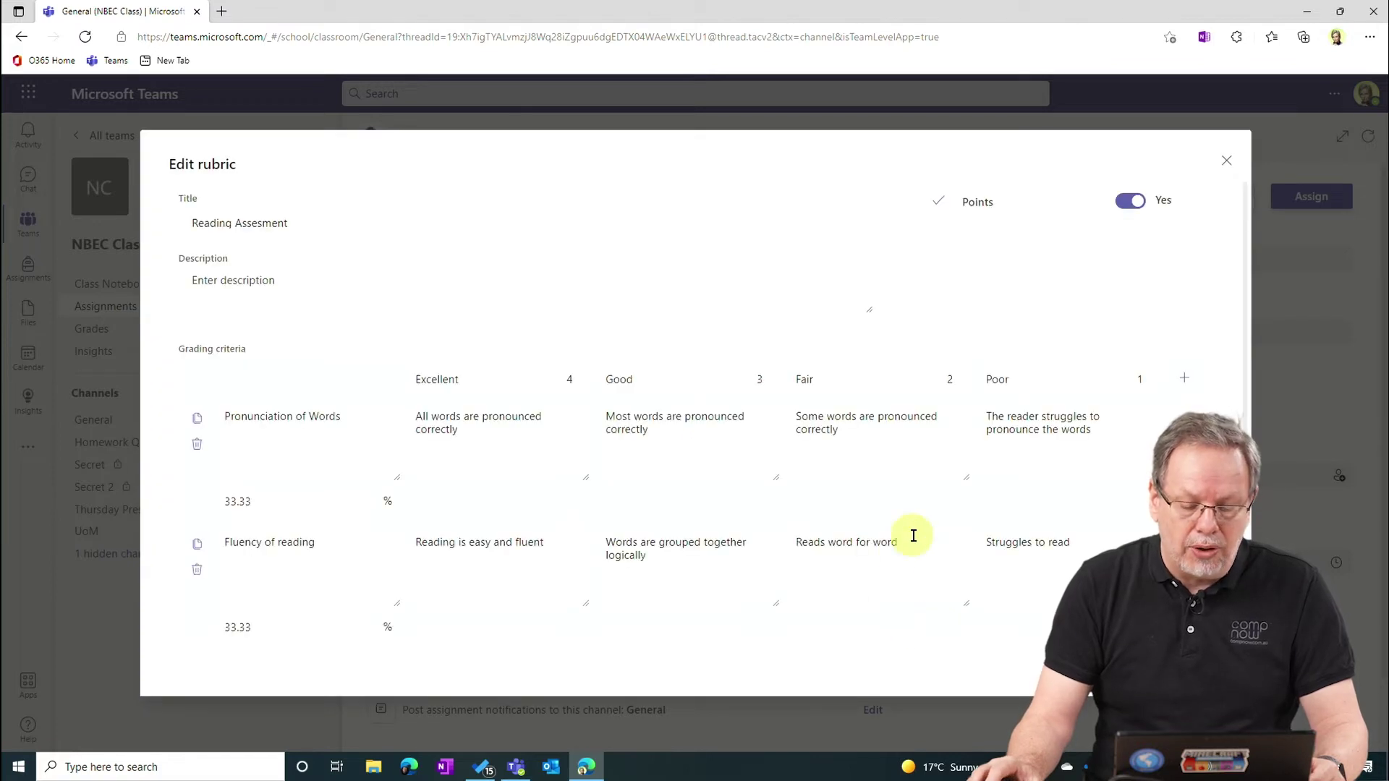
{"action": "scroll", "coordinate": [913, 535], "scroll_direction": "down", "scroll_amount": 3}
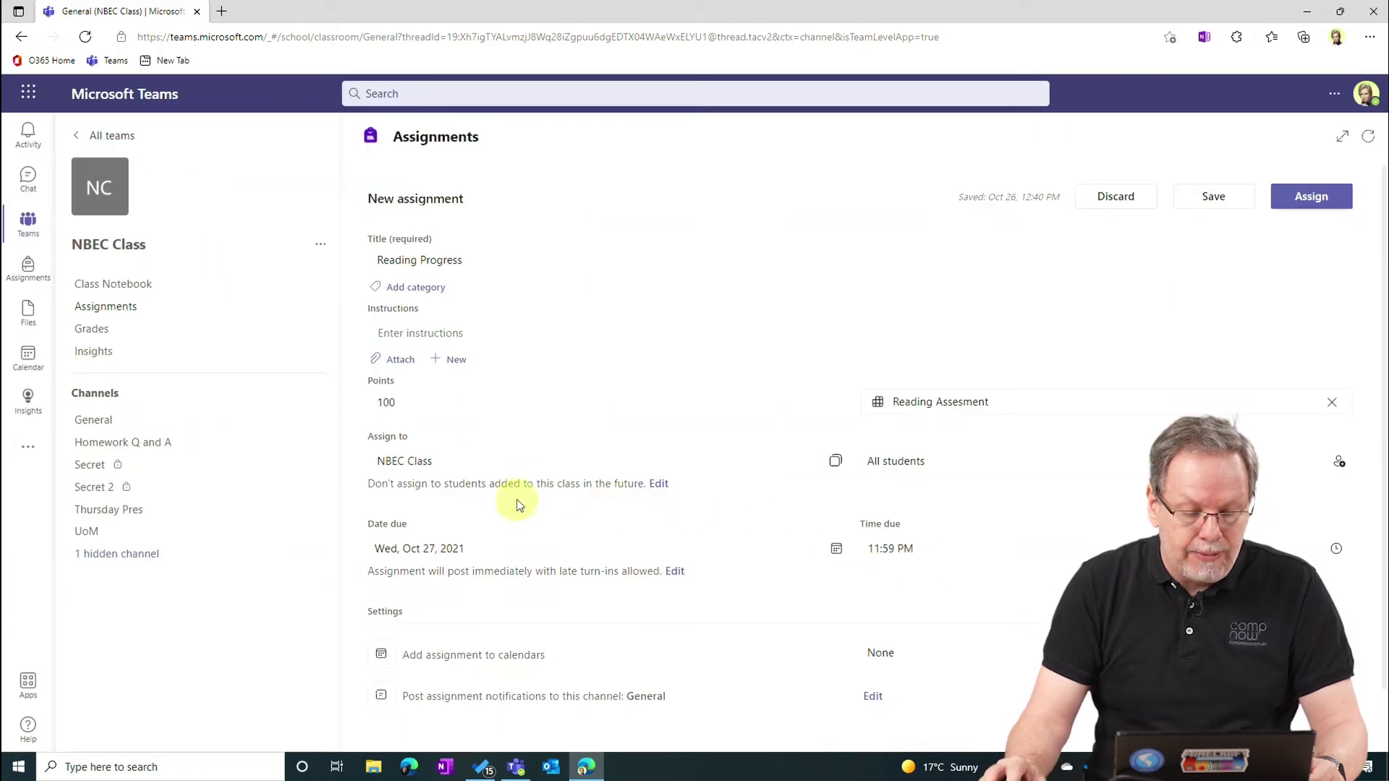
- Attach a Reading Progress activity to the assignment, using the Word document Houdini the Handcuff King.docx as the passage
{"action": "left_click", "coordinate": [402, 360]}
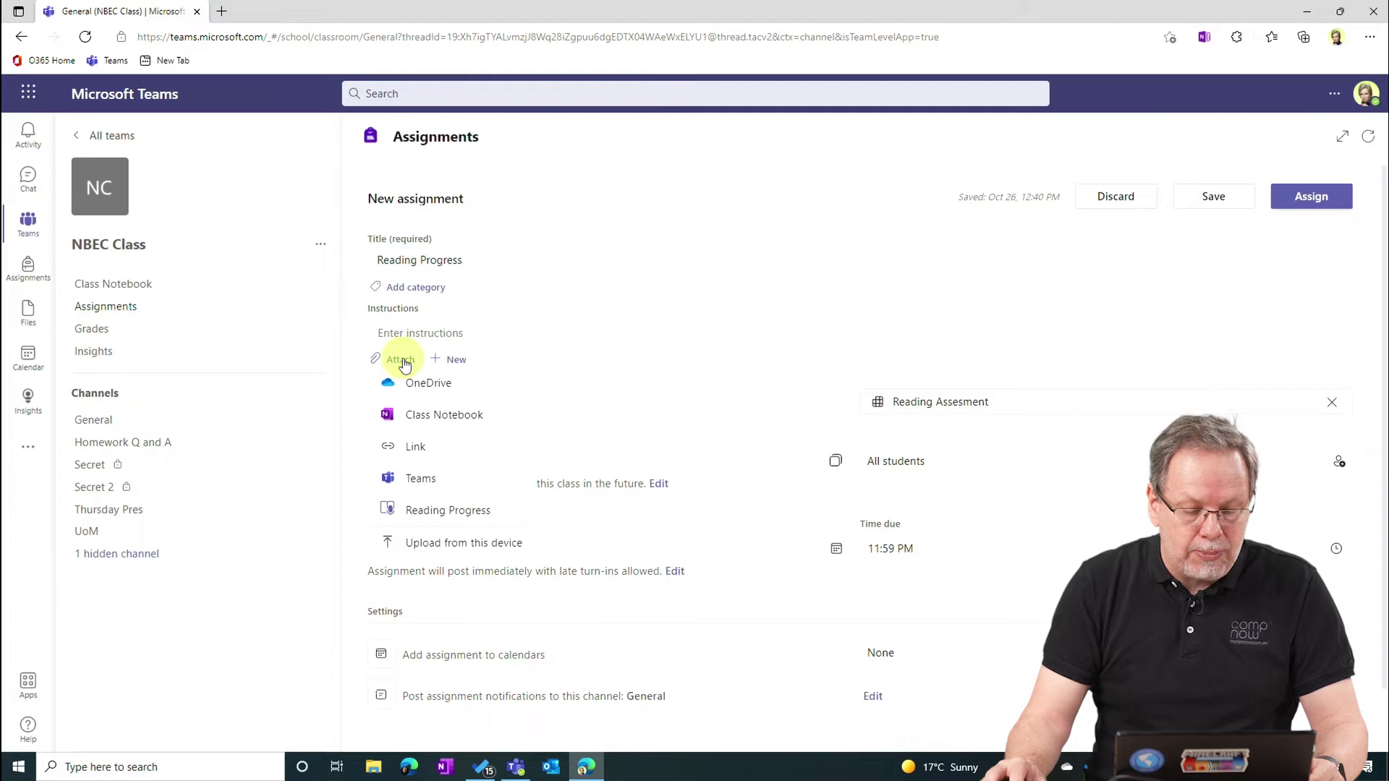
{"action": "left_click", "coordinate": [479, 515]}
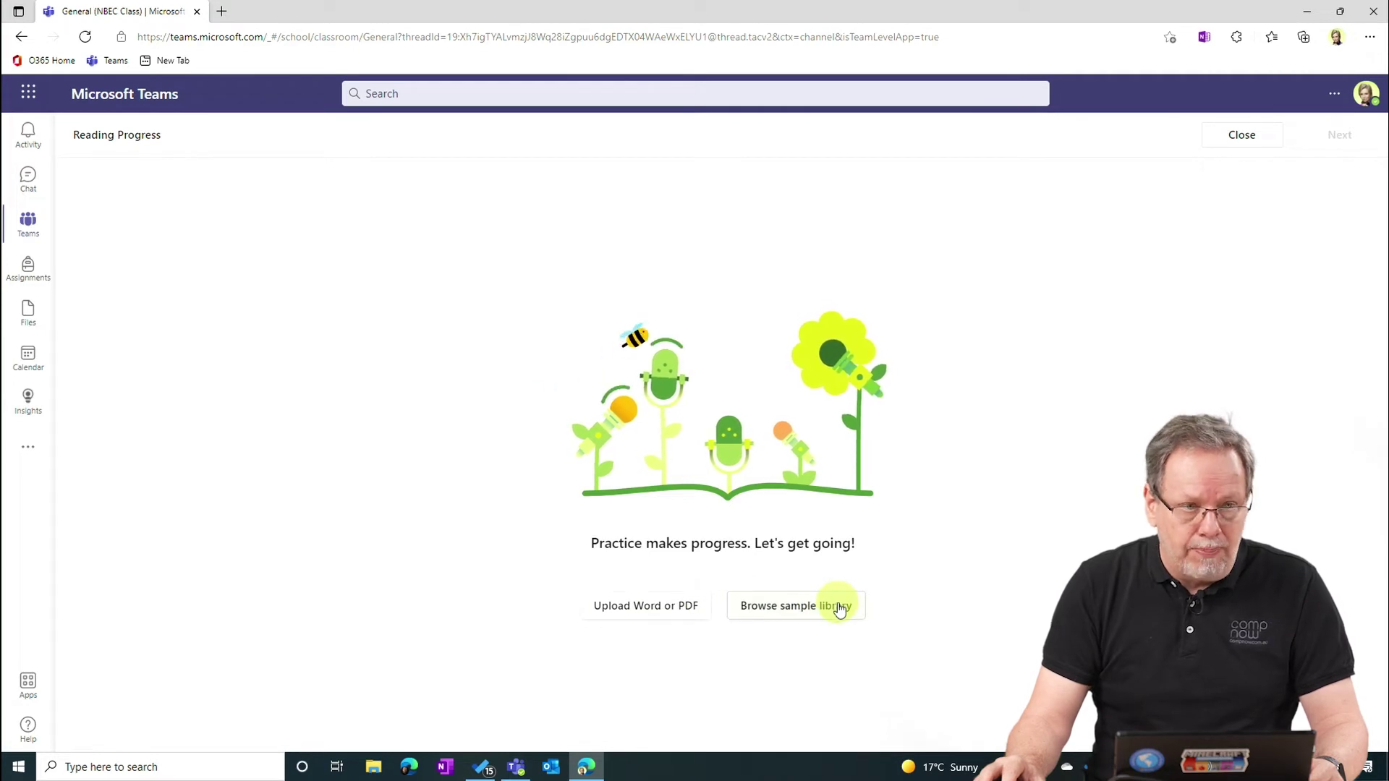
{"action": "left_click", "coordinate": [658, 610]}
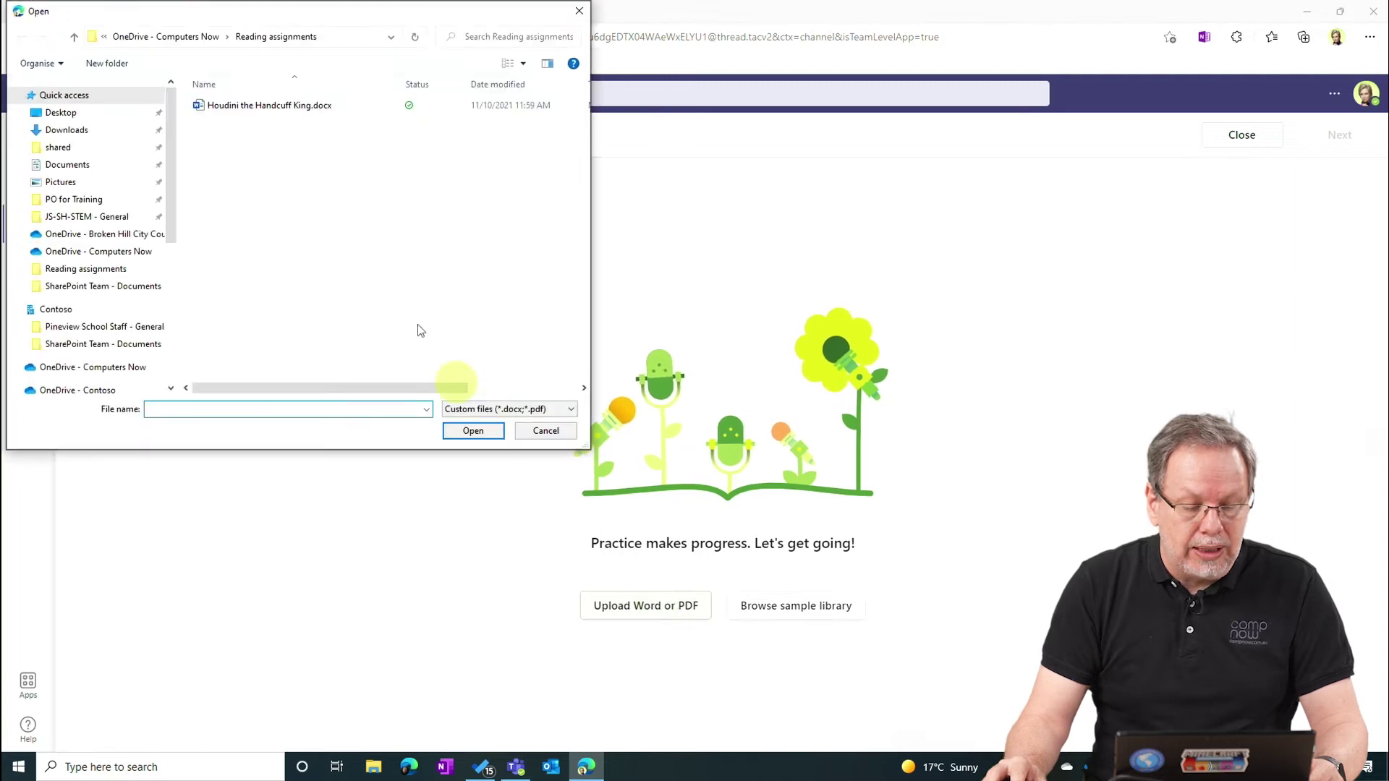
{"action": "left_click", "coordinate": [277, 108]}
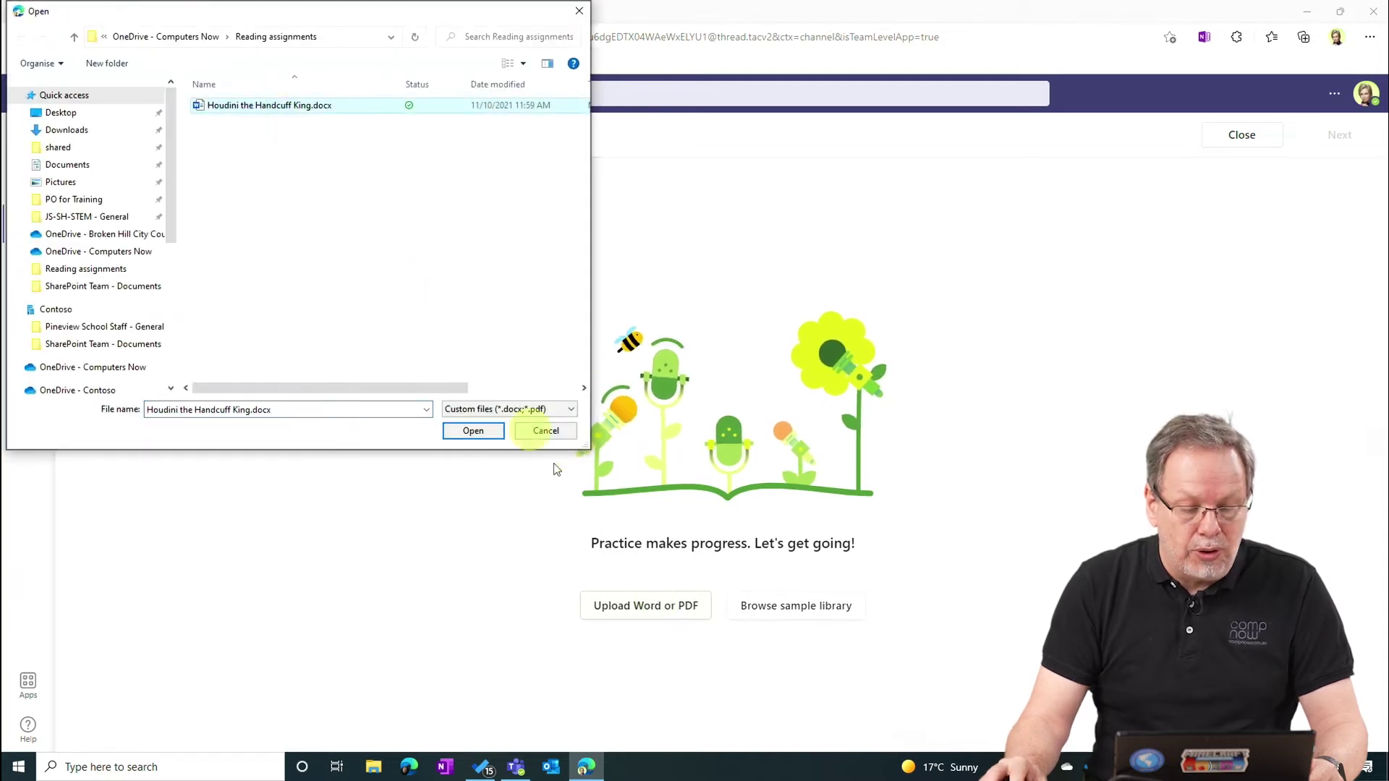
{"action": "left_click", "coordinate": [503, 436]}
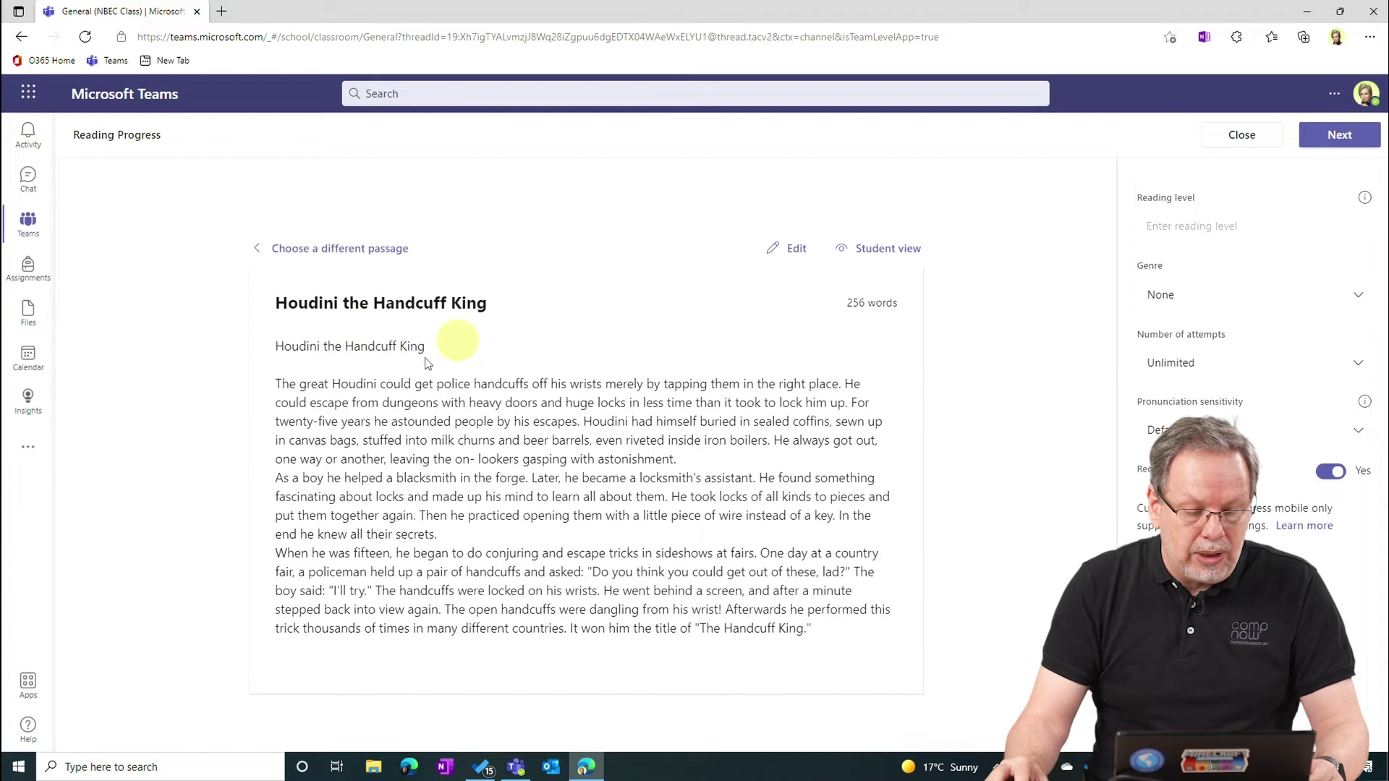
- Edit the passage to delete the duplicate heading line above its first paragraph, and save the edit
{"action": "left_click", "coordinate": [796, 248]}
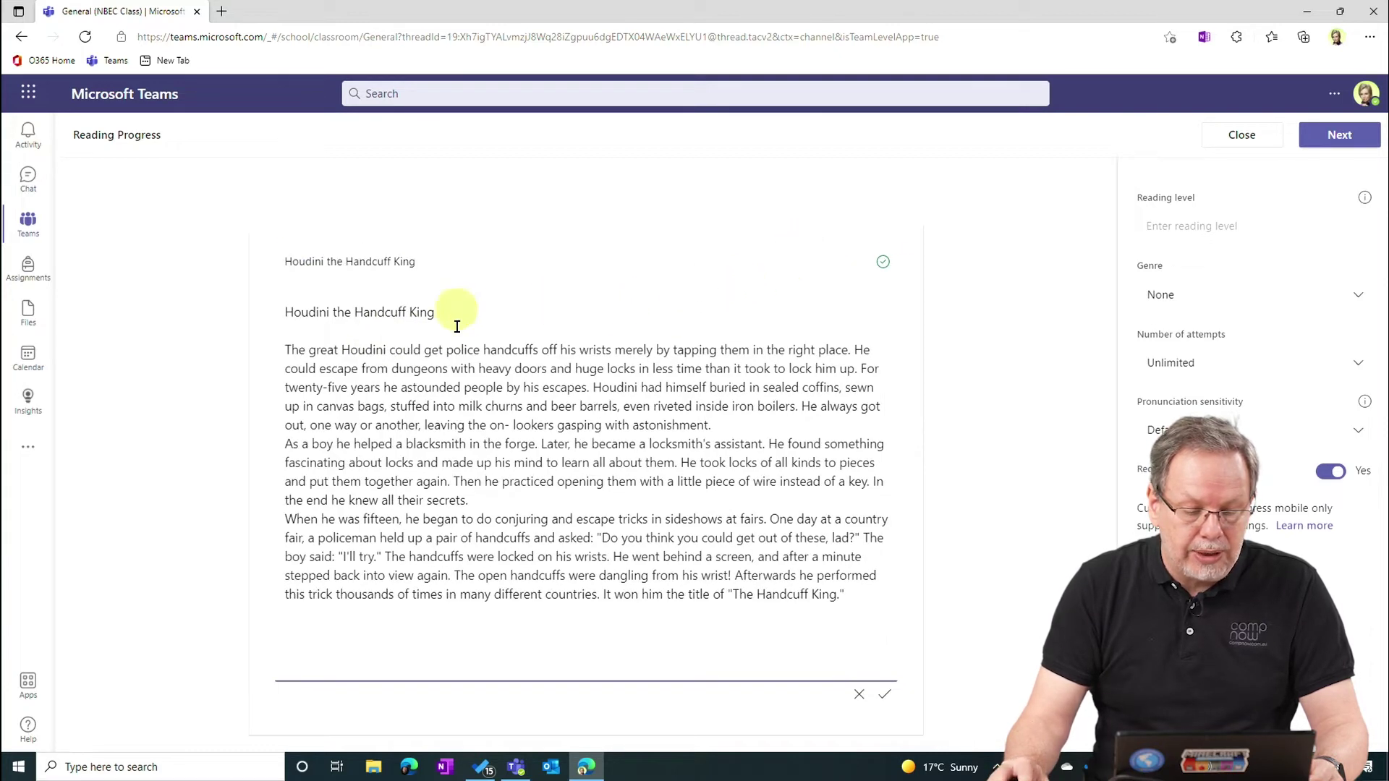
{"action": "left_click_drag", "start_coordinate": [453, 311], "coordinate": [143, 275]}
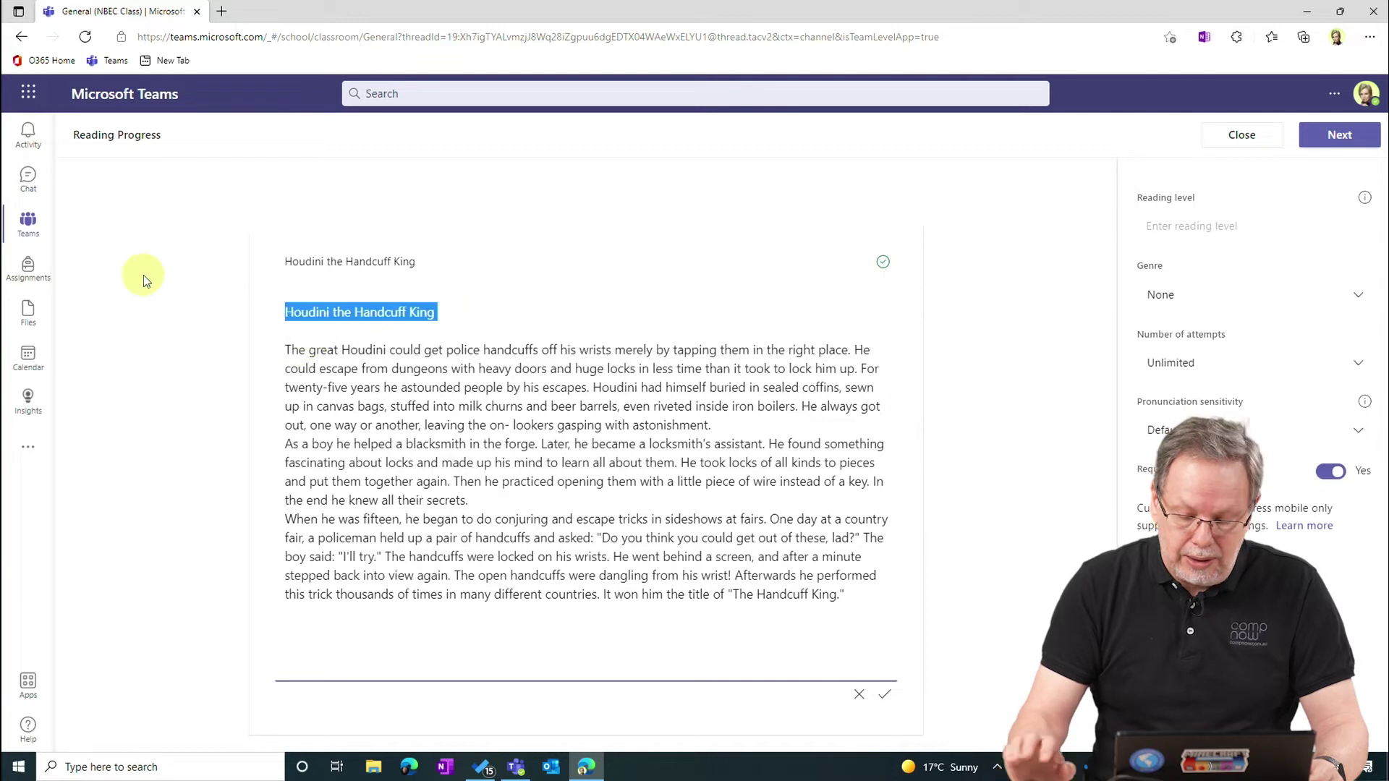
{"action": "key", "text": "BackSpace"}
{"action": "key", "text": "Delete"}
{"action": "key", "text": "Delete"}
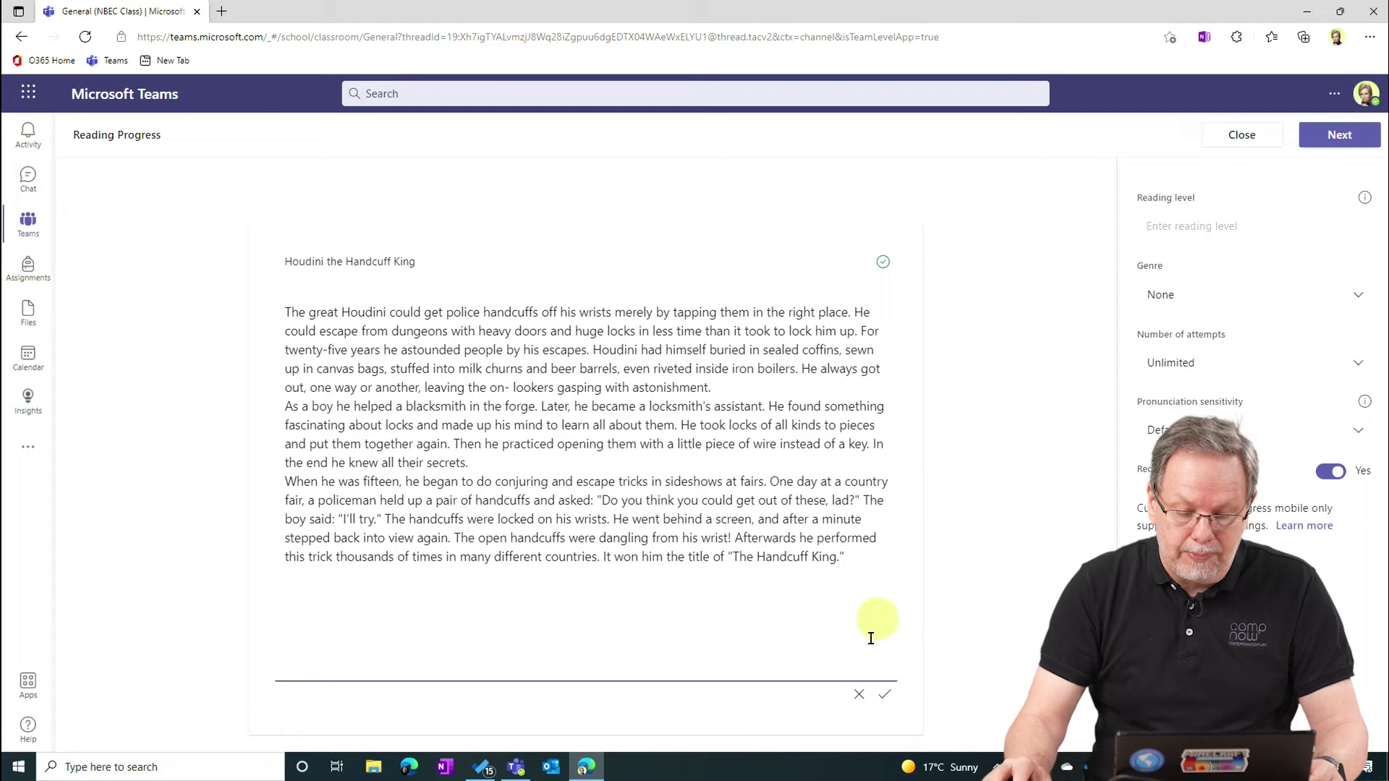
{"action": "left_click", "coordinate": [888, 694]}
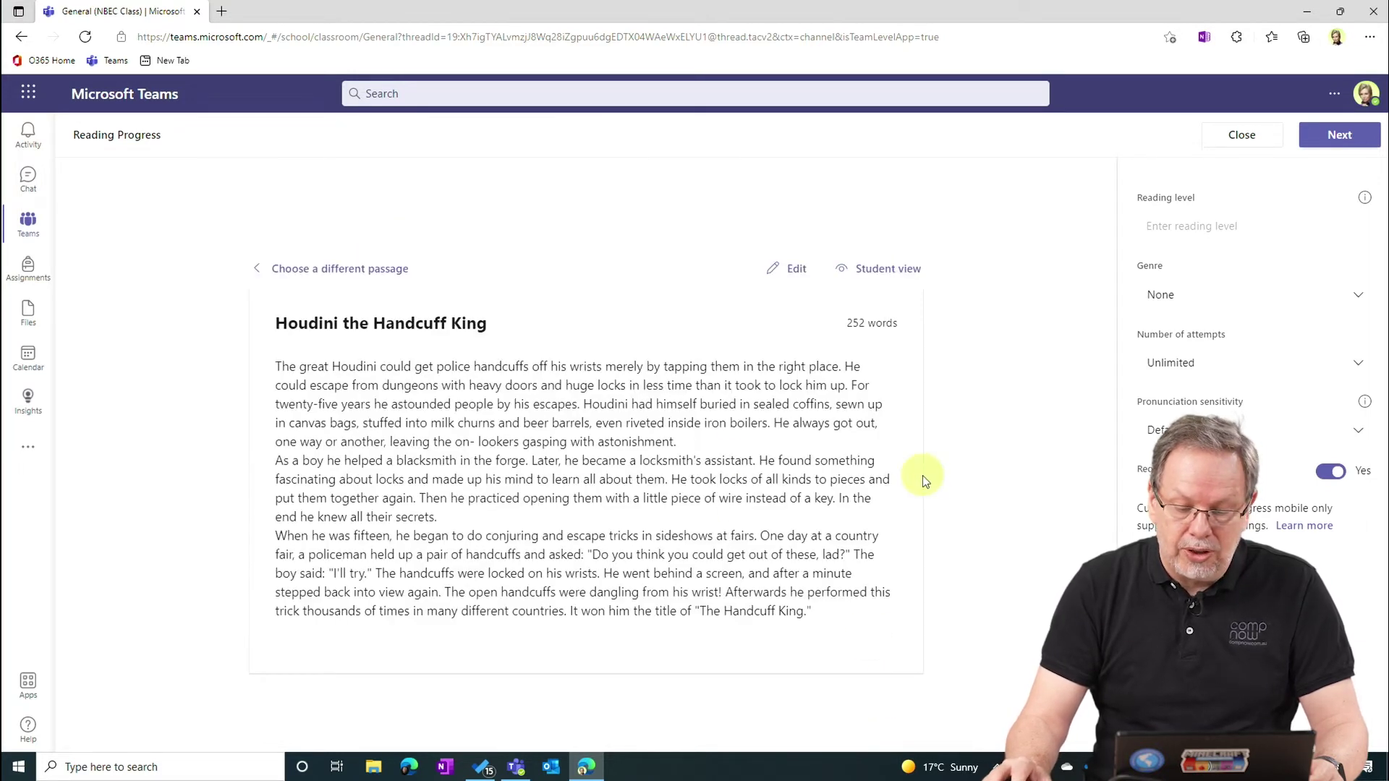
- Set the passage's reading level to Difficult, the genre to Non-fiction and the number of attempts to 3
{"action": "left_click", "coordinate": [1204, 231]}
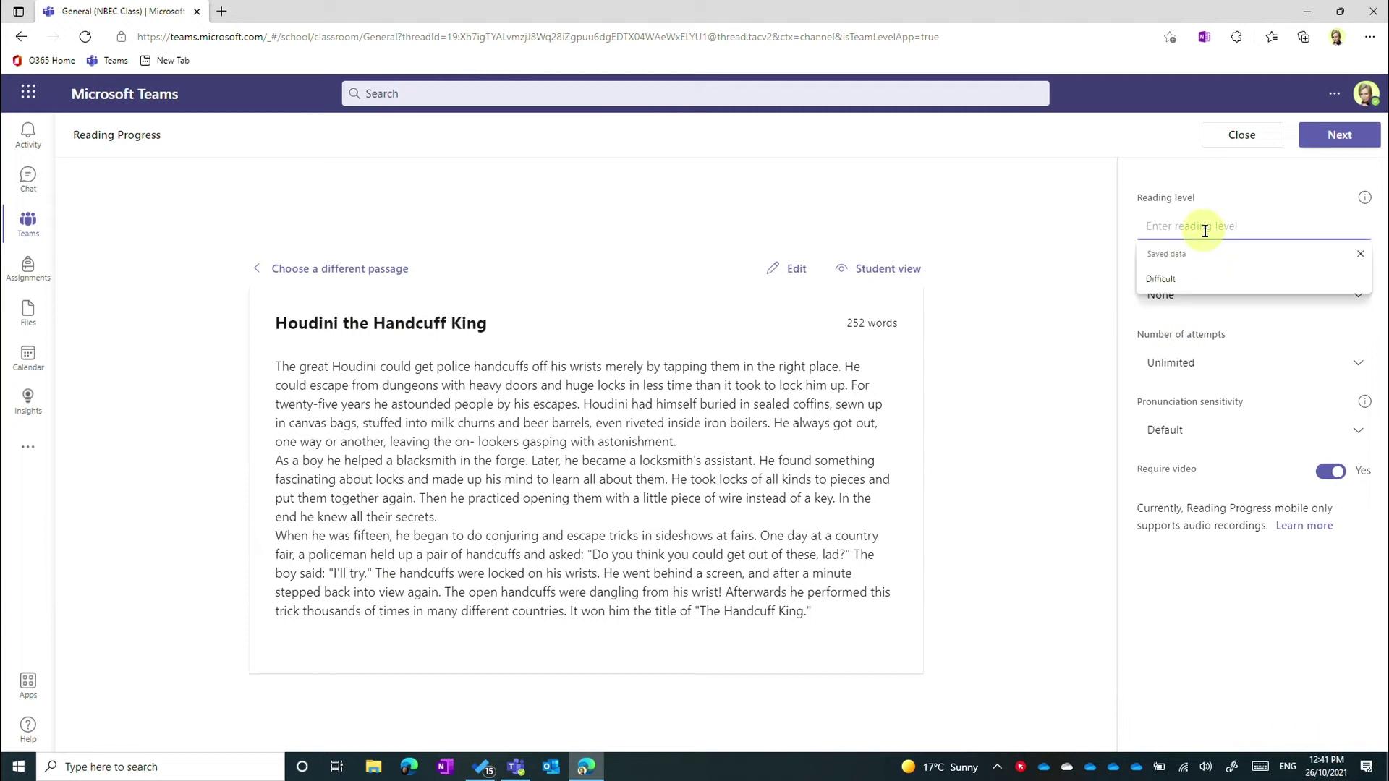
{"action": "left_click", "coordinate": [1196, 279]}
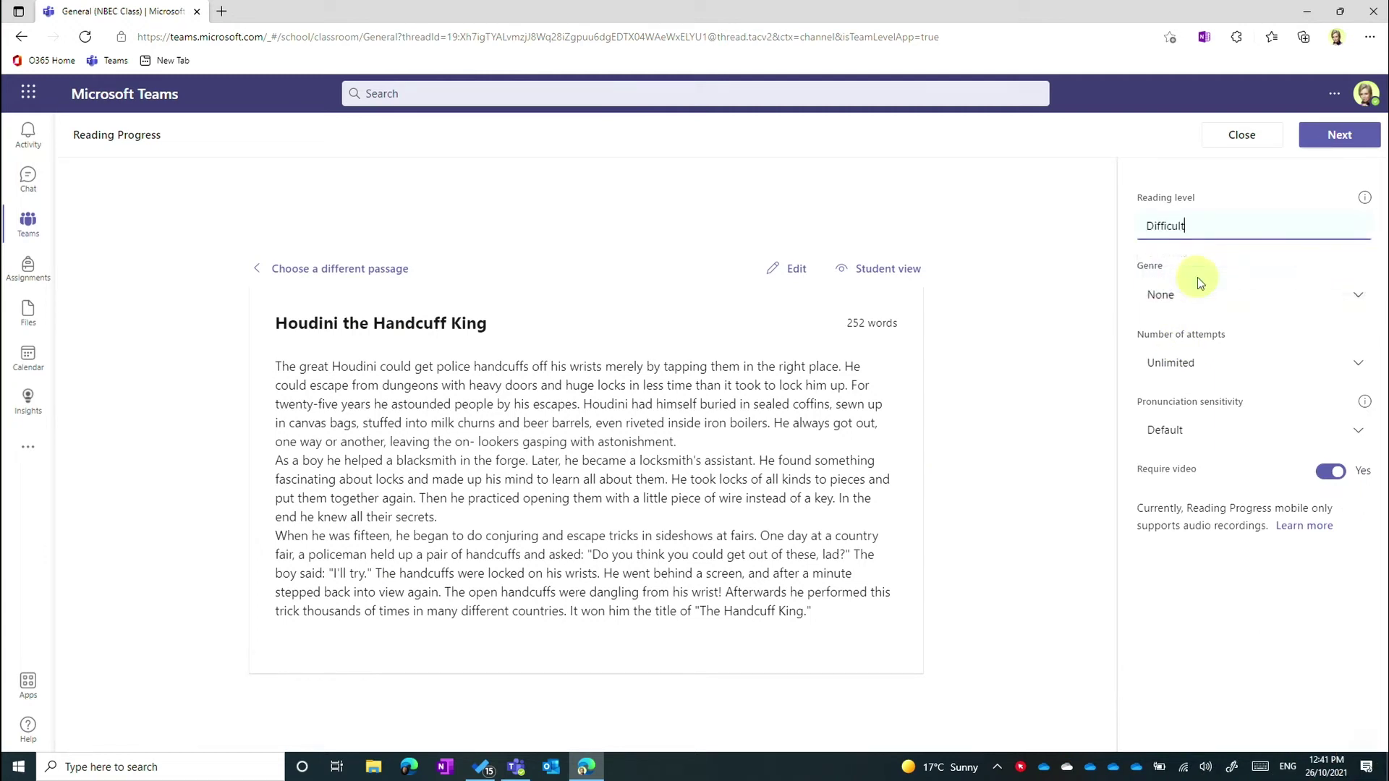
{"action": "left_click", "coordinate": [1254, 308]}
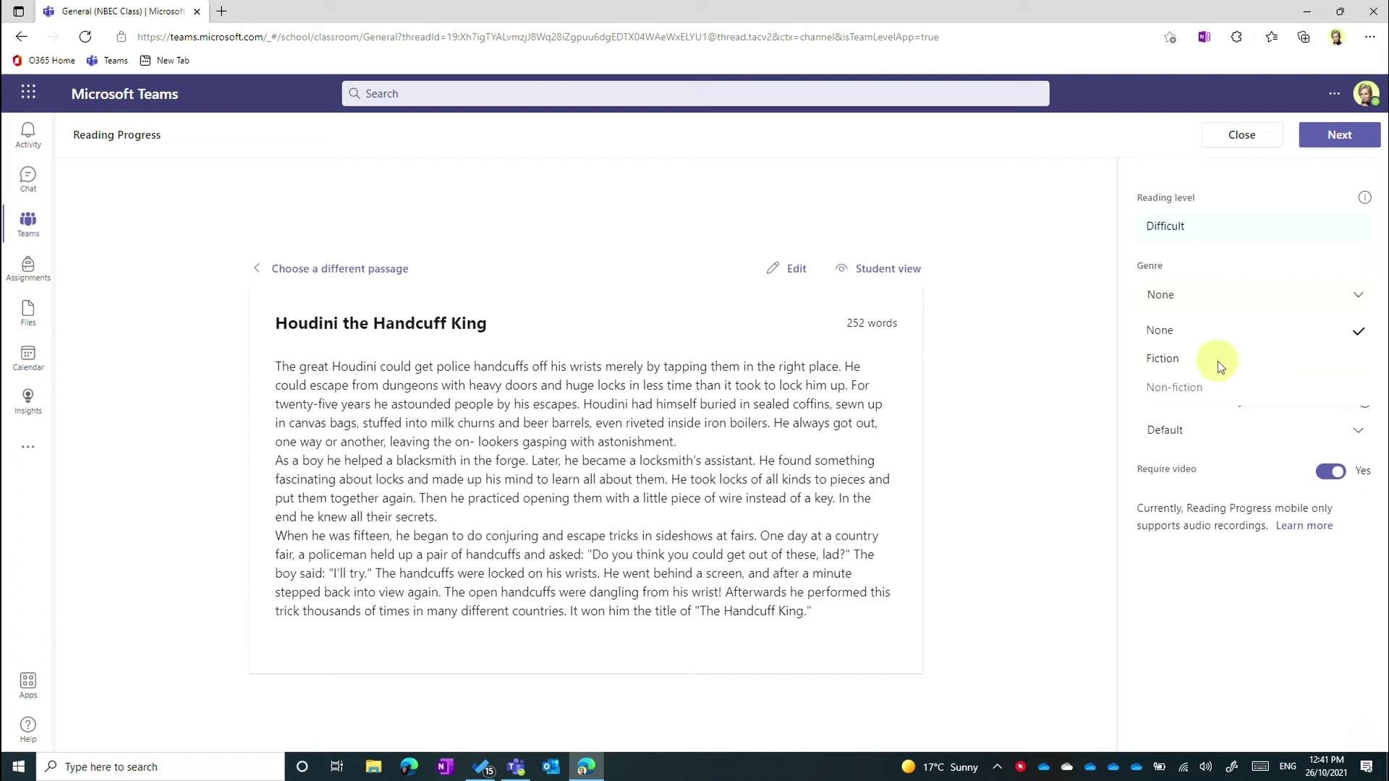
{"action": "left_click", "coordinate": [1221, 388]}
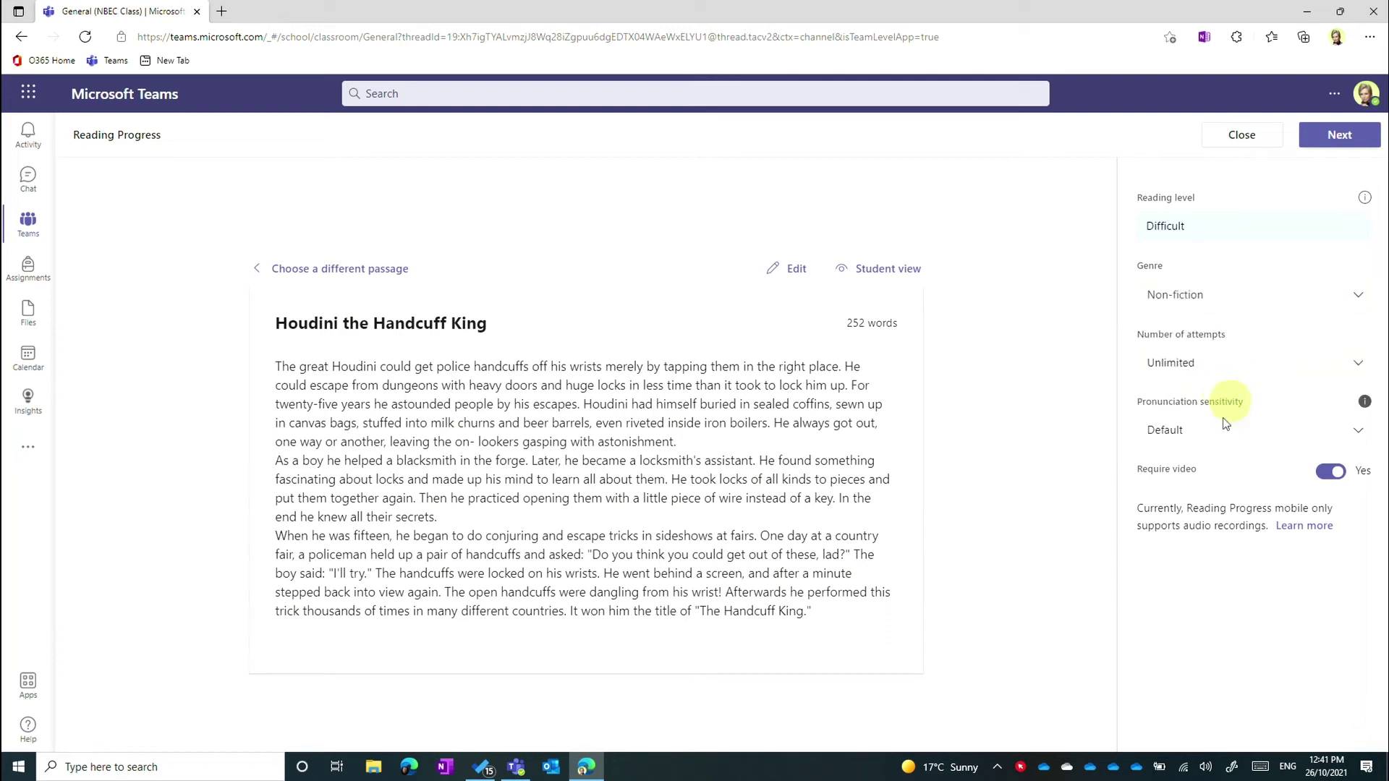
{"action": "left_click", "coordinate": [1216, 366]}
{"action": "left_click", "coordinate": [1185, 487]}
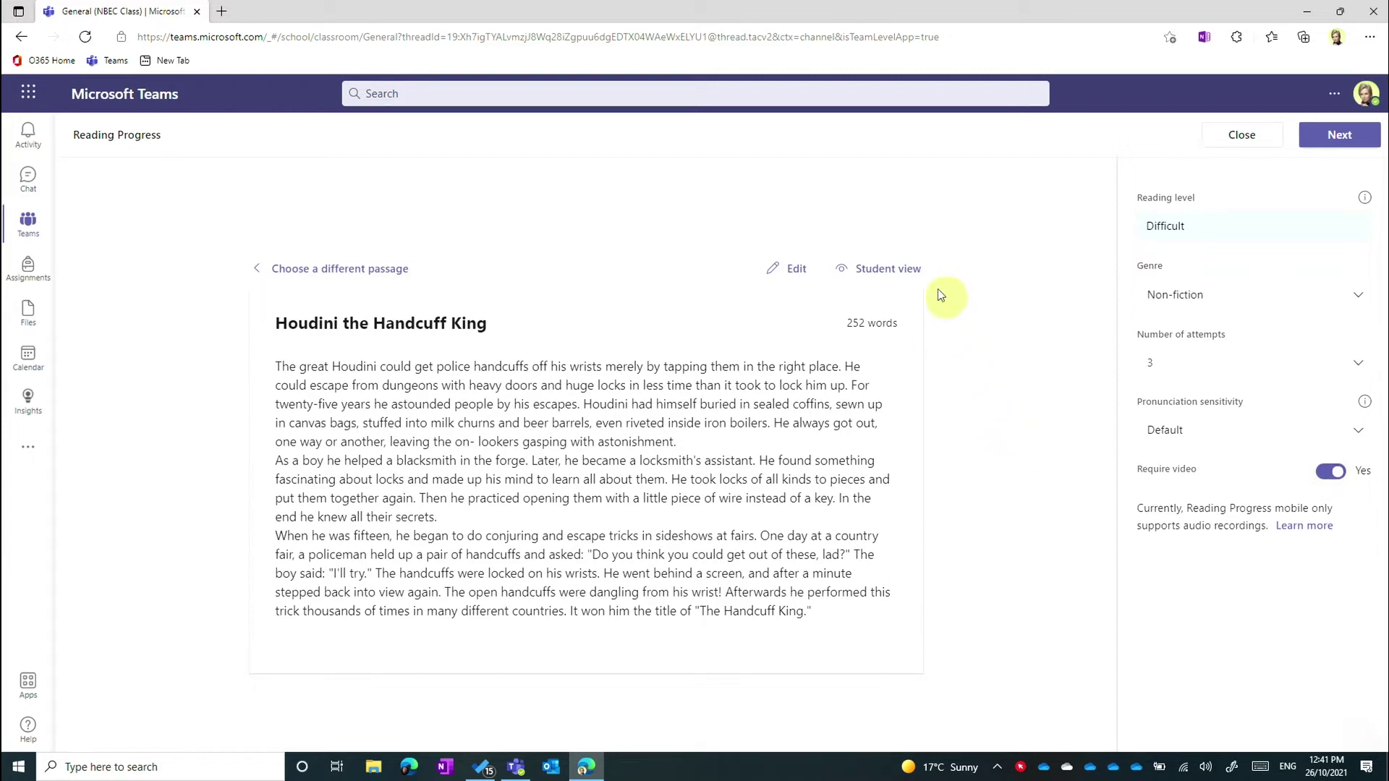
- Preview the passage in student view, allowing microphone access, and make a test recording through to the end of the text
{"action": "left_click", "coordinate": [904, 273]}
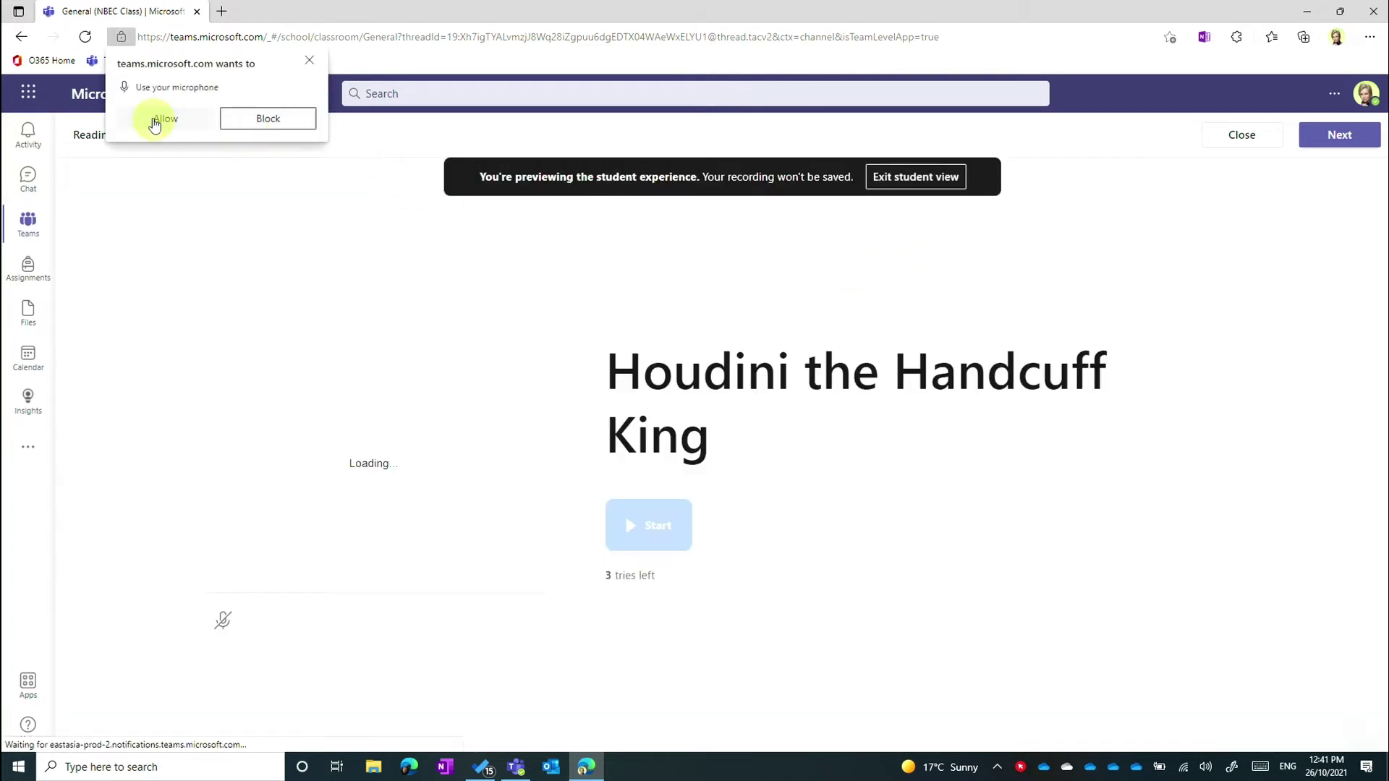
{"action": "left_click", "coordinate": [157, 121]}
{"action": "left_click", "coordinate": [186, 124]}
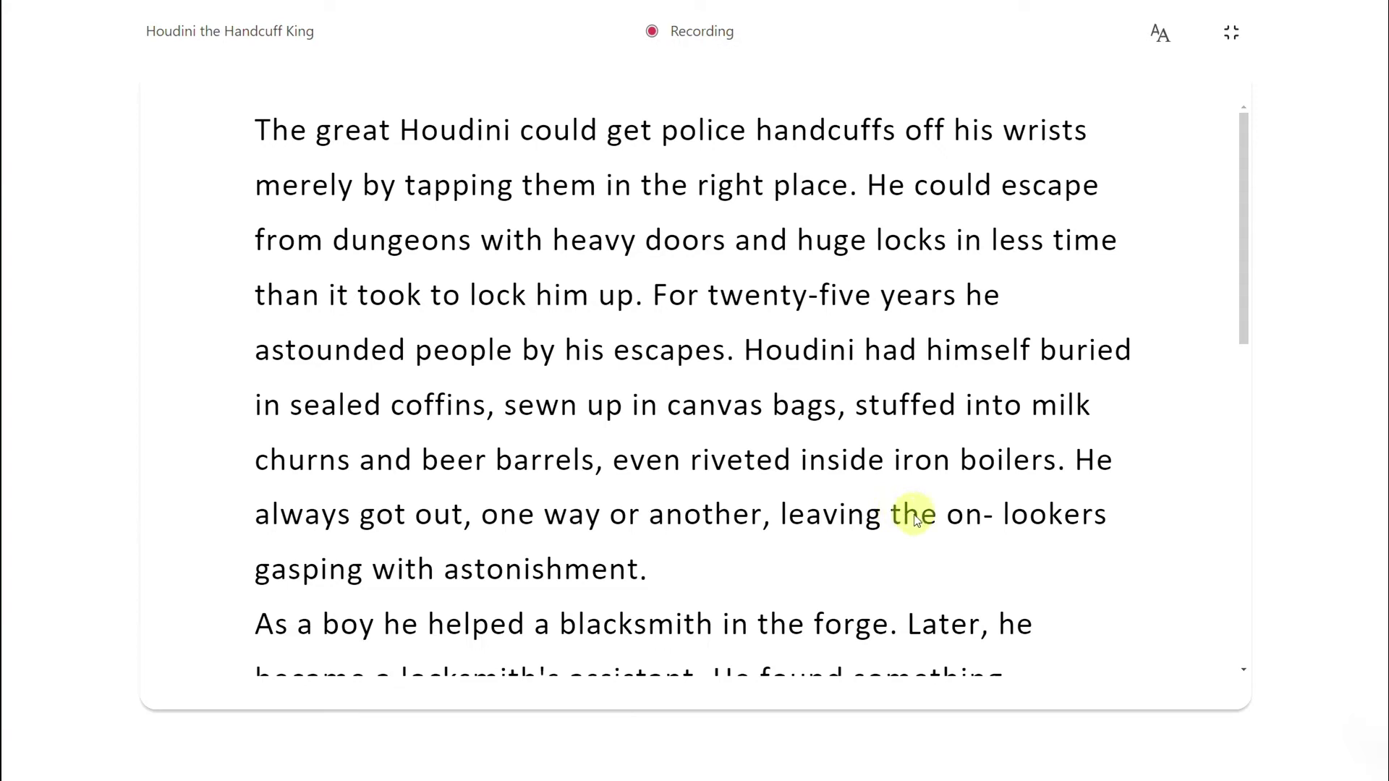
{"action": "scroll", "coordinate": [1072, 437], "scroll_direction": "down", "scroll_amount": 12}
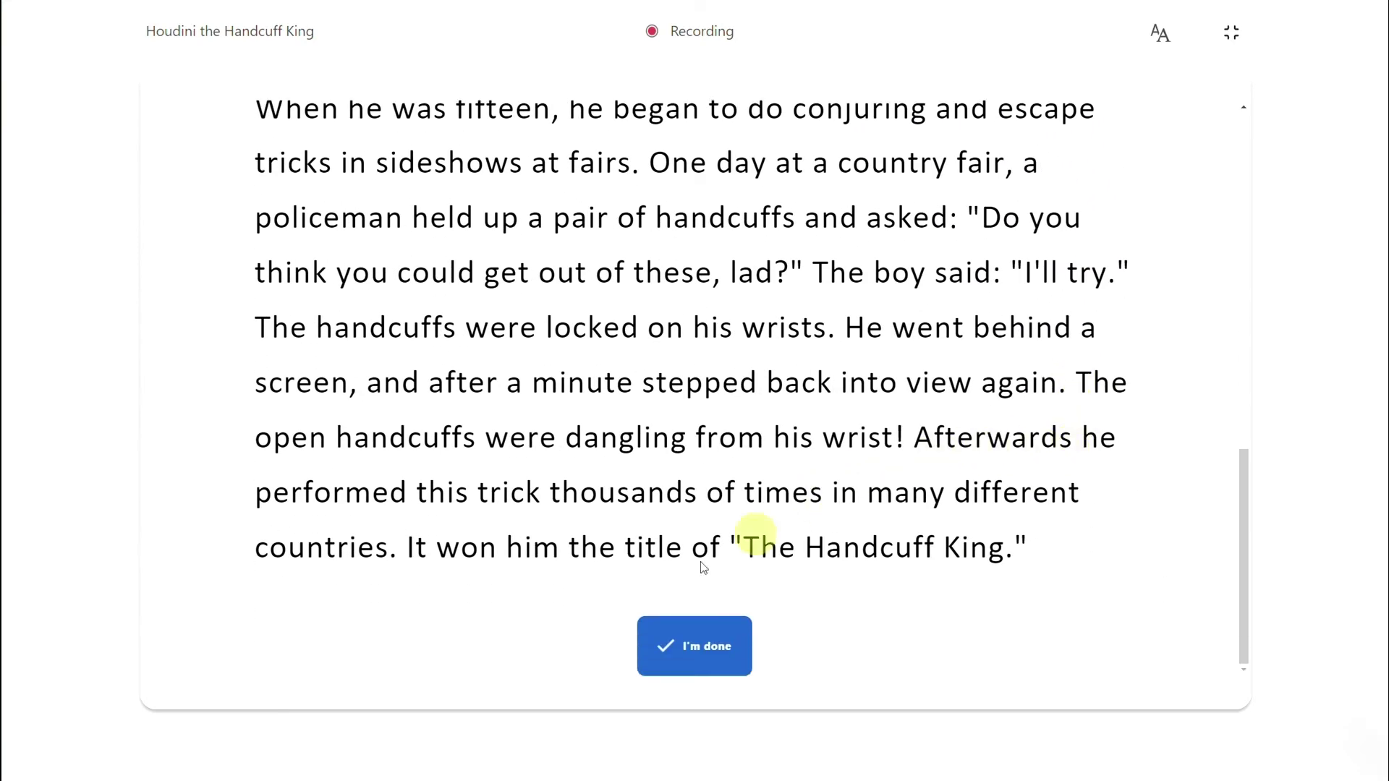
{"action": "left_click", "coordinate": [670, 646]}
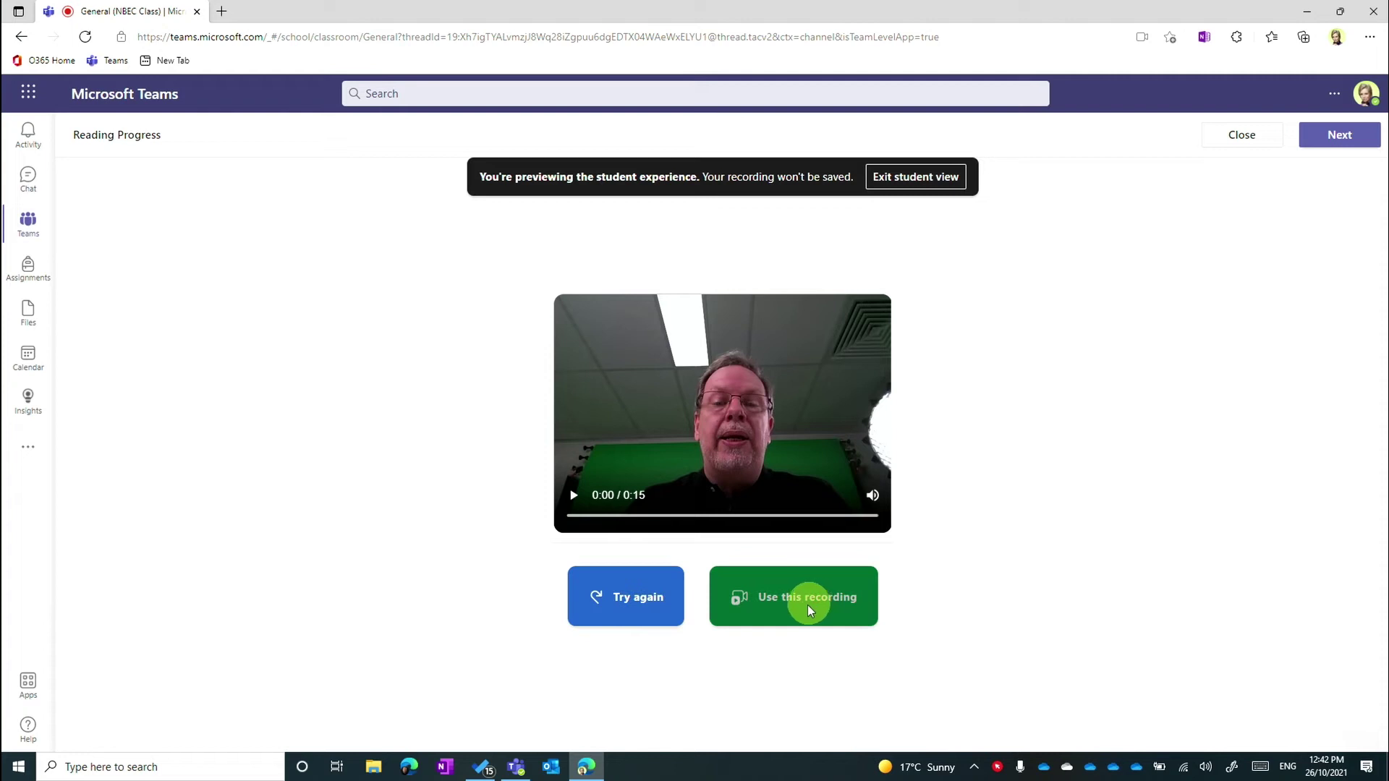
- Leave the student preview and accept the configured Houdini passage for the assignment
{"action": "left_click", "coordinate": [919, 177]}
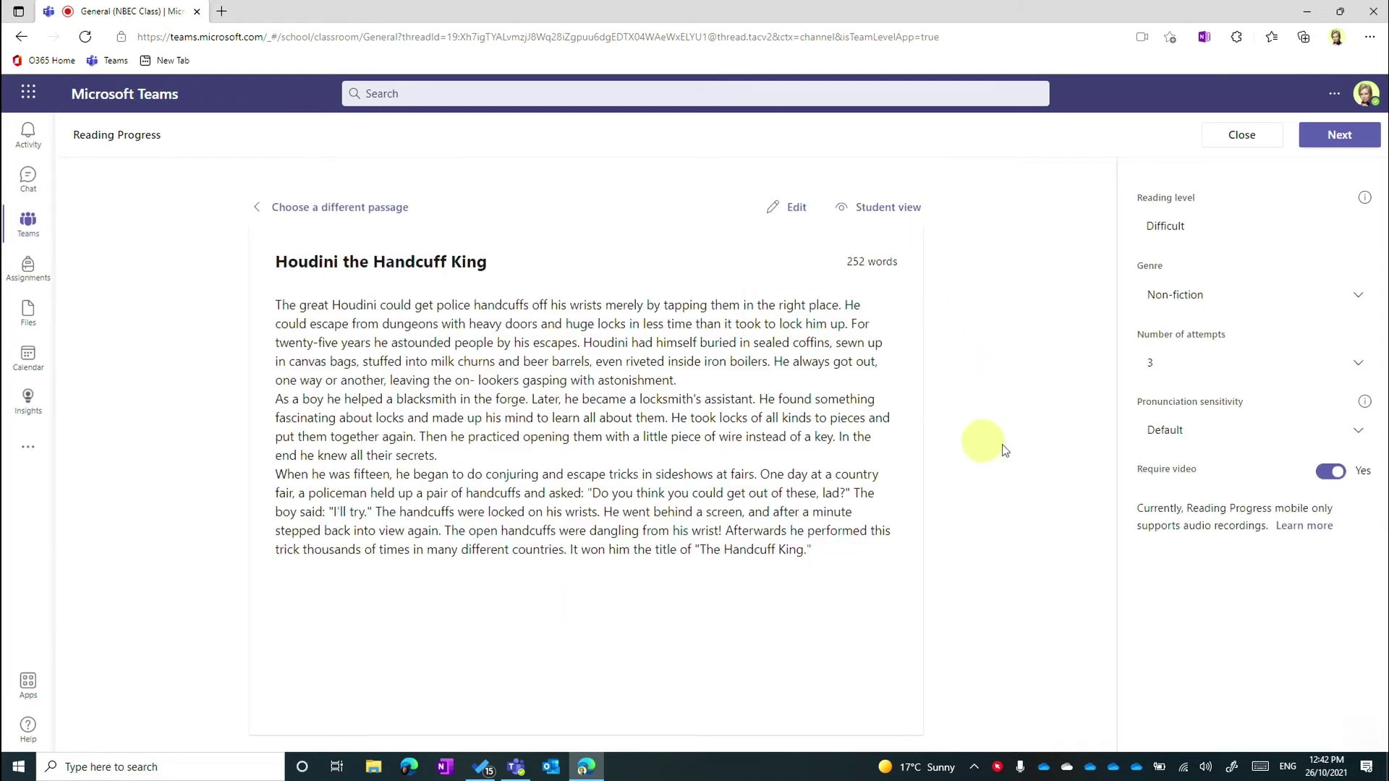
{"action": "left_click", "coordinate": [1336, 137]}
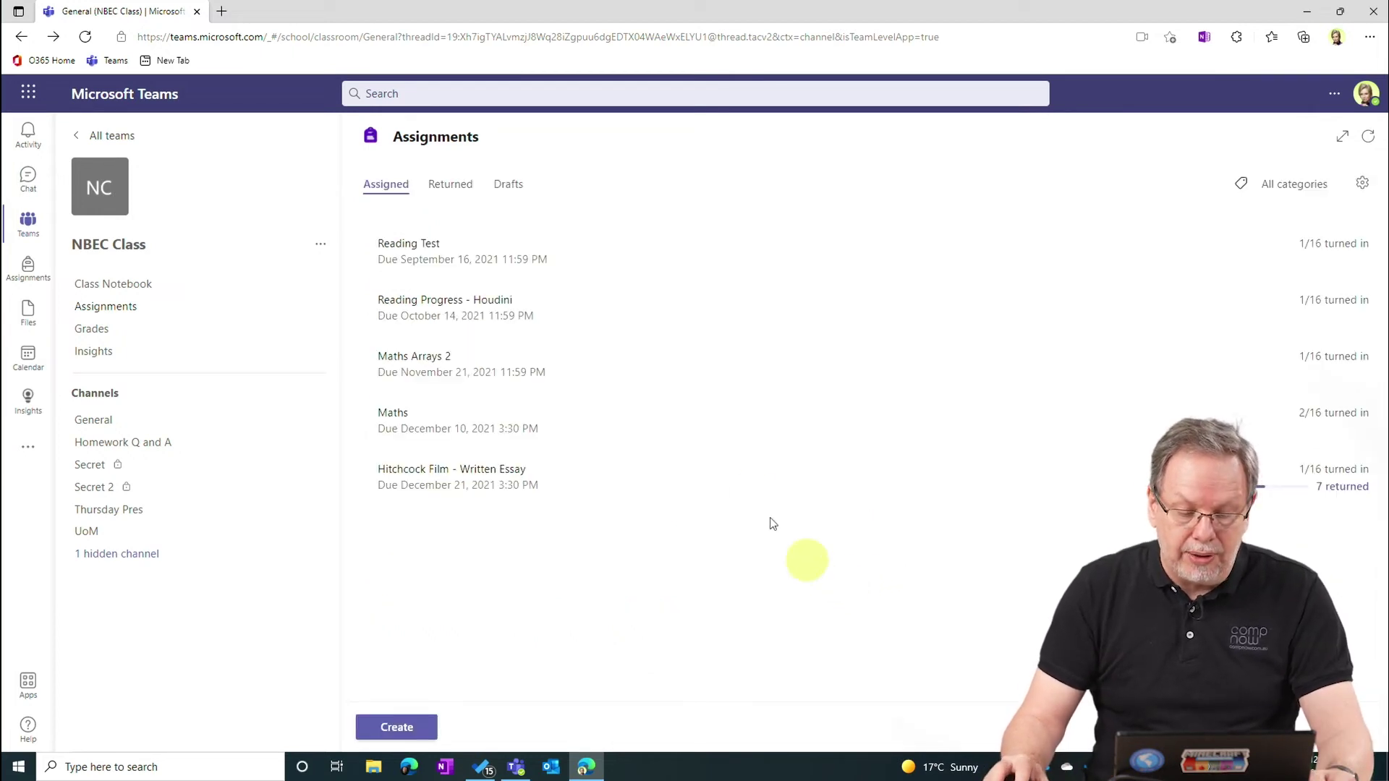
- Open the turned-in student submission of the Reading Progress - Houdini assignment for review
{"action": "left_click", "coordinate": [632, 309]}
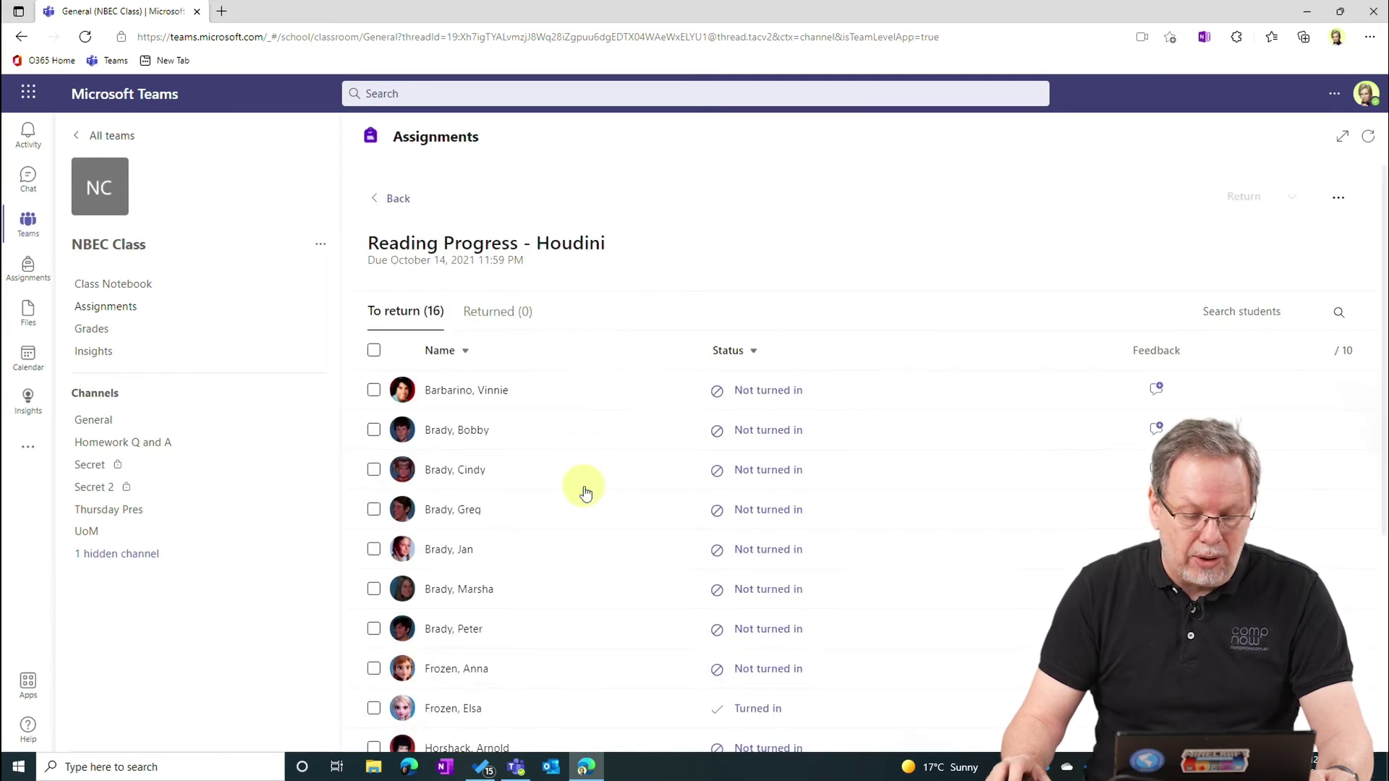
{"action": "scroll", "coordinate": [582, 487], "scroll_direction": "down", "scroll_amount": 5}
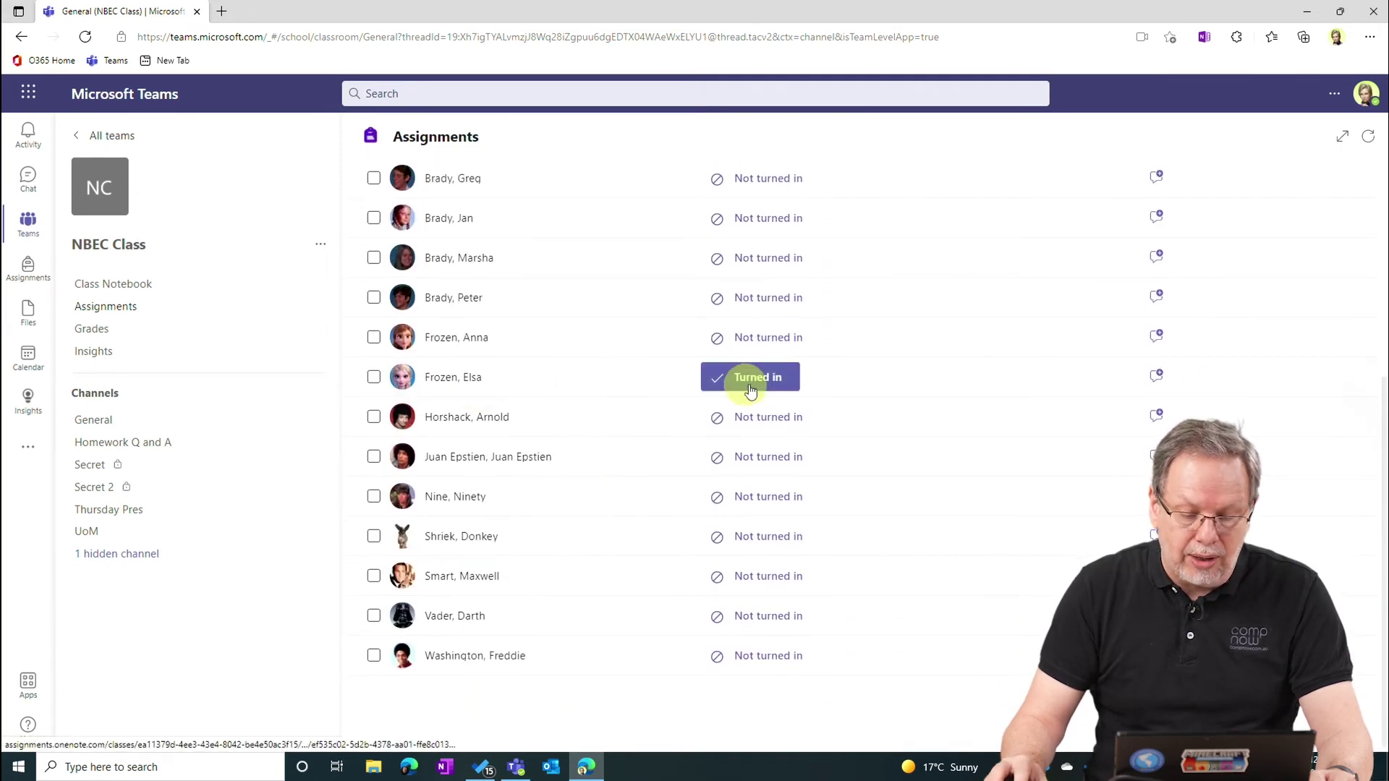
{"action": "left_click", "coordinate": [749, 384]}
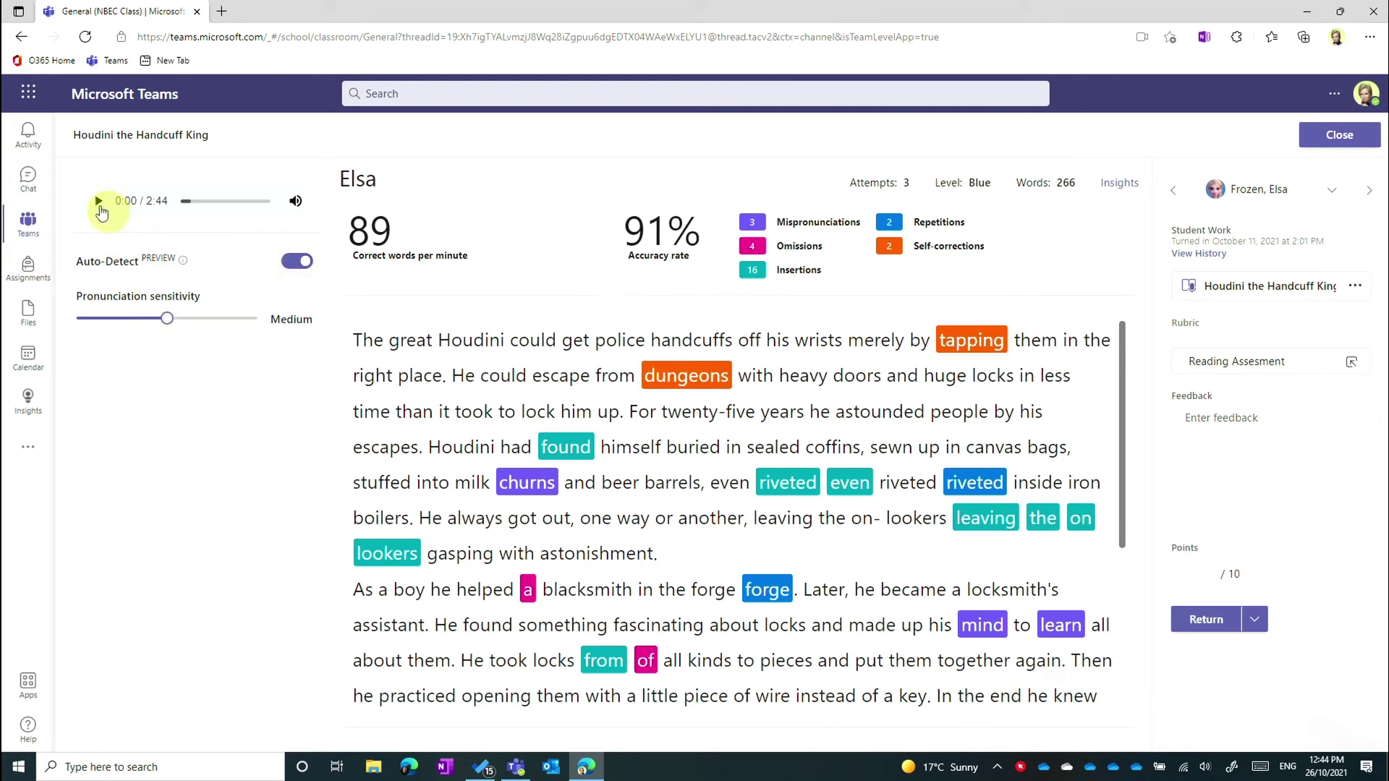
- Play the opening seconds of the student's recording and look at the marking options for the word "dungeons" without changing its mark
{"action": "left_click", "coordinate": [99, 203]}
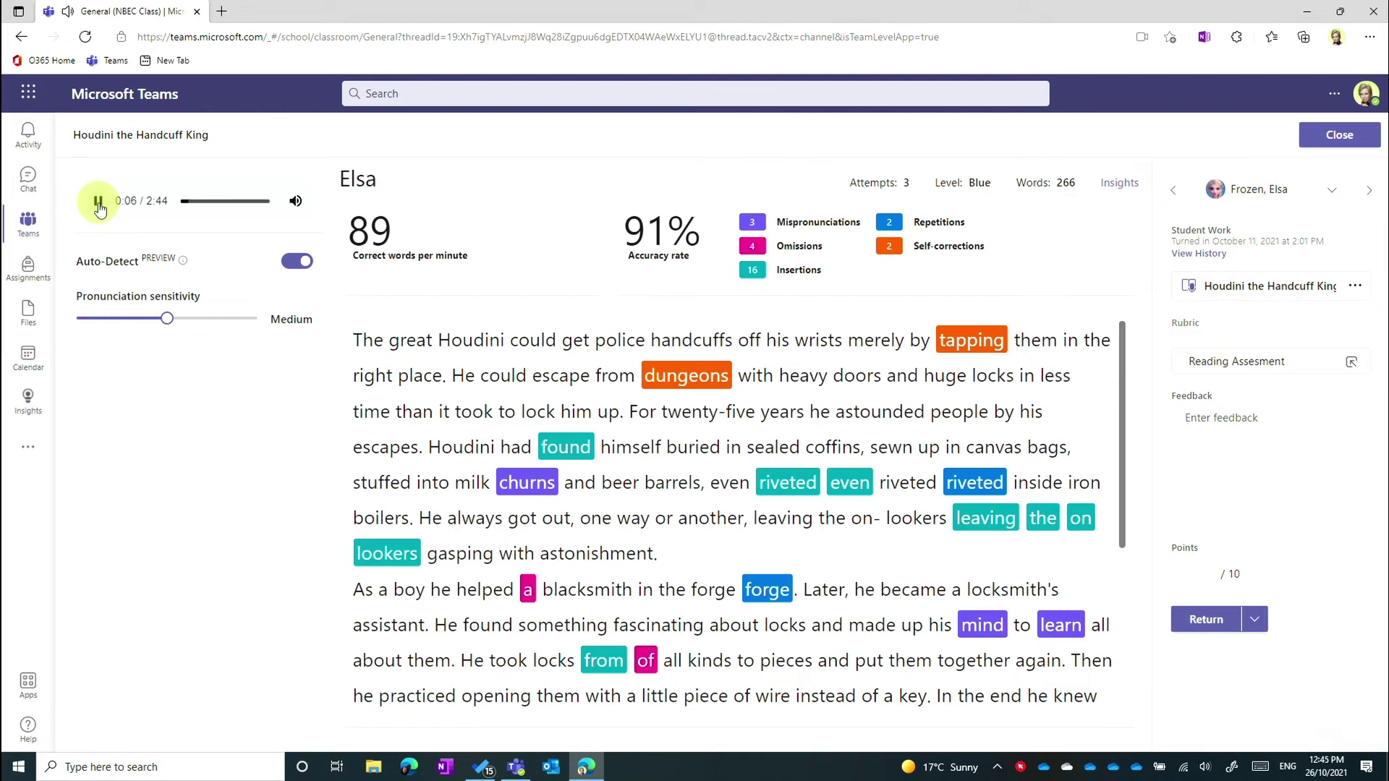
{"action": "left_click", "coordinate": [695, 378]}
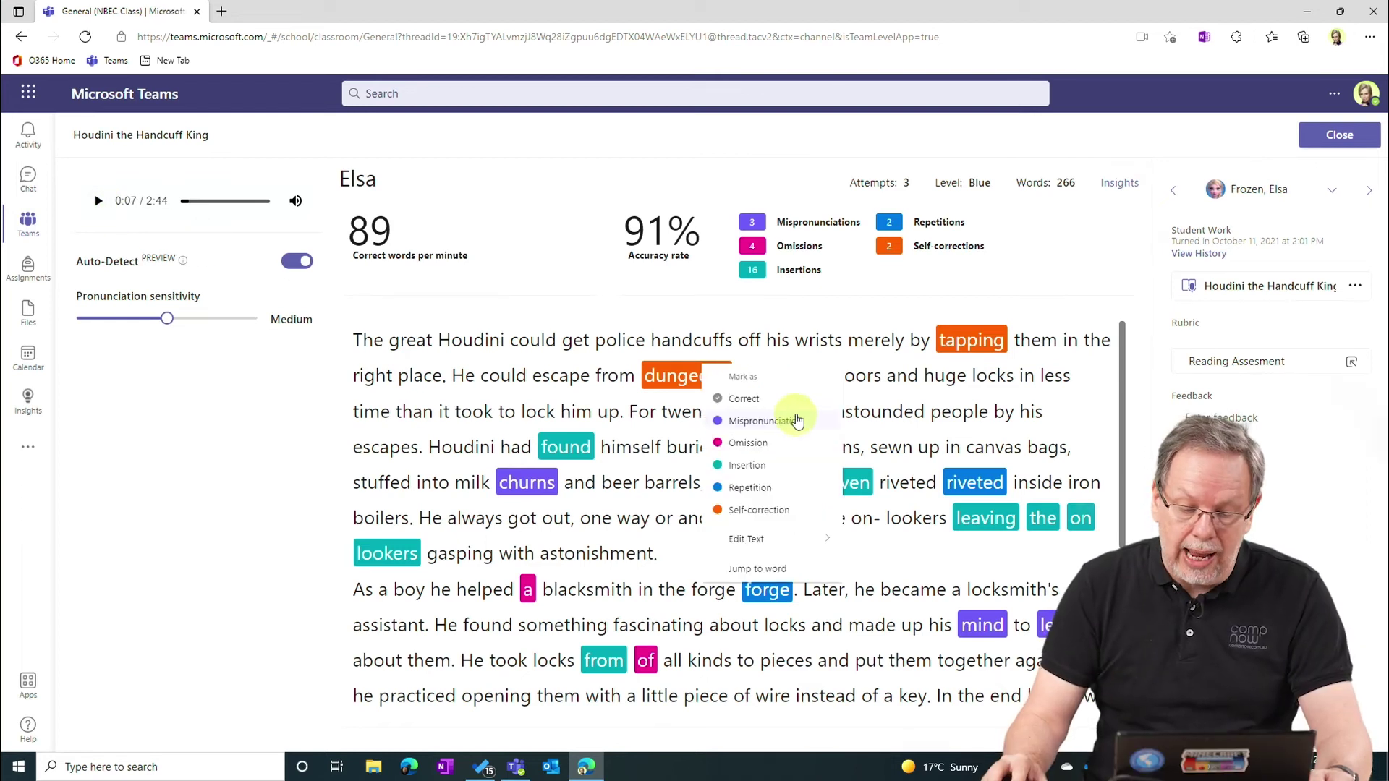
{"action": "left_click", "coordinate": [850, 366]}
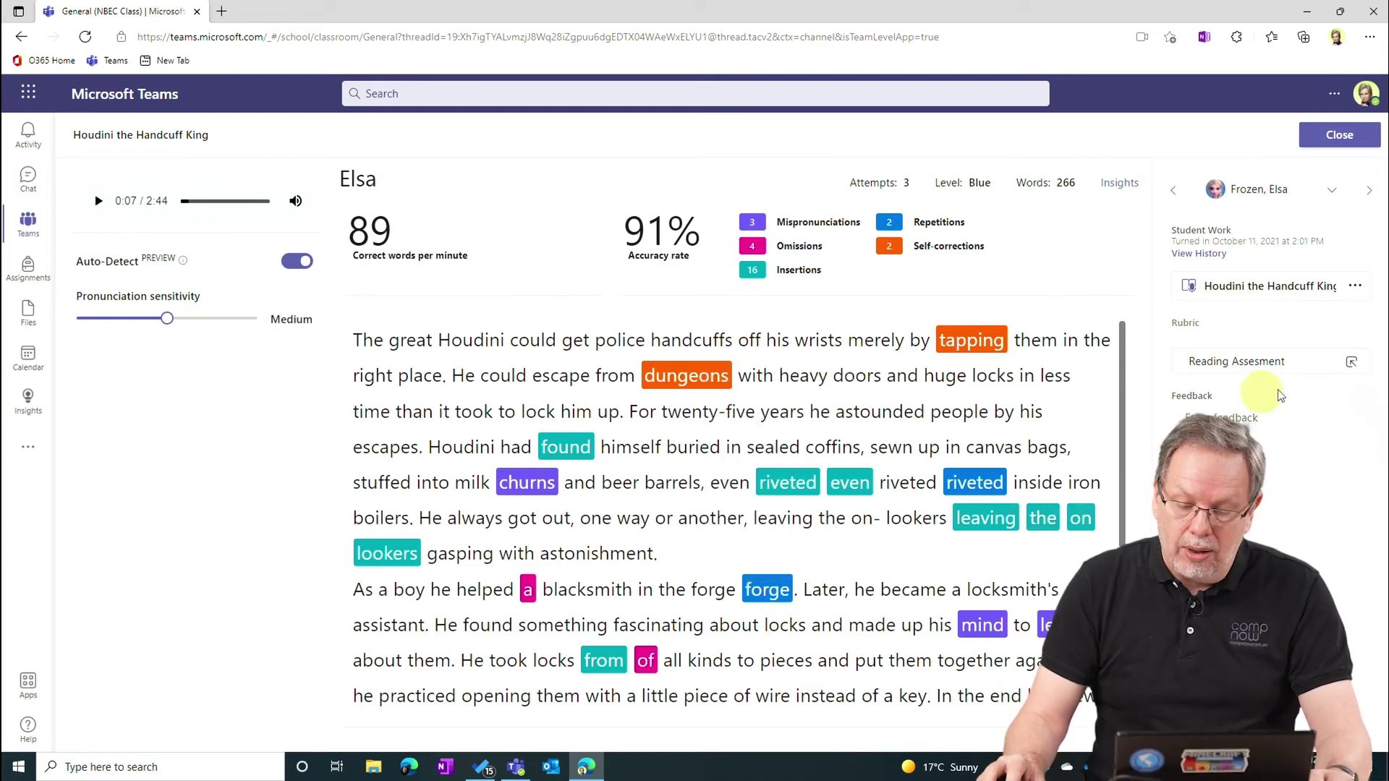
- In the Reading Assesment rubric, rate the student Good (3 points) for both Pronunciation of Words and Fluency of reading
{"action": "left_click", "coordinate": [1326, 367]}
{"action": "left_click", "coordinate": [1320, 366]}
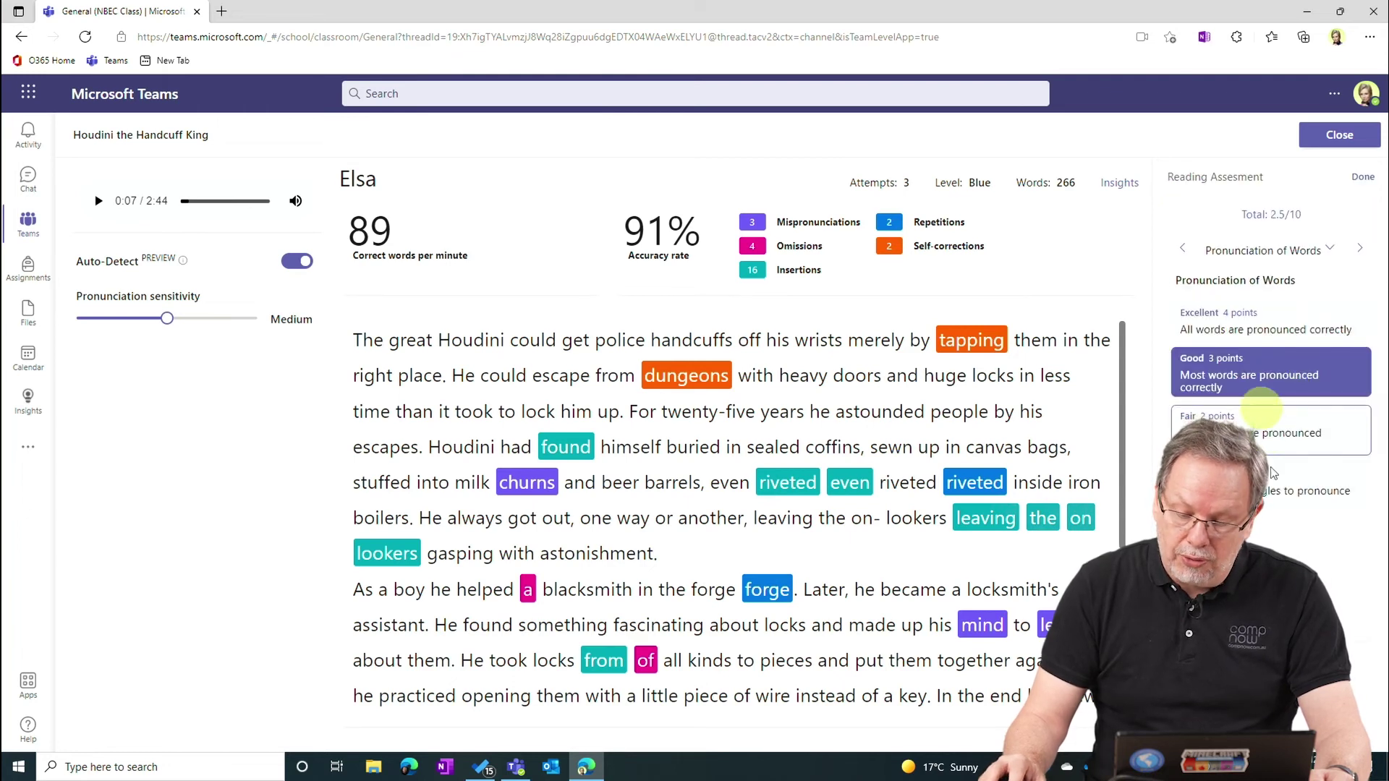
{"action": "left_click", "coordinate": [1360, 248]}
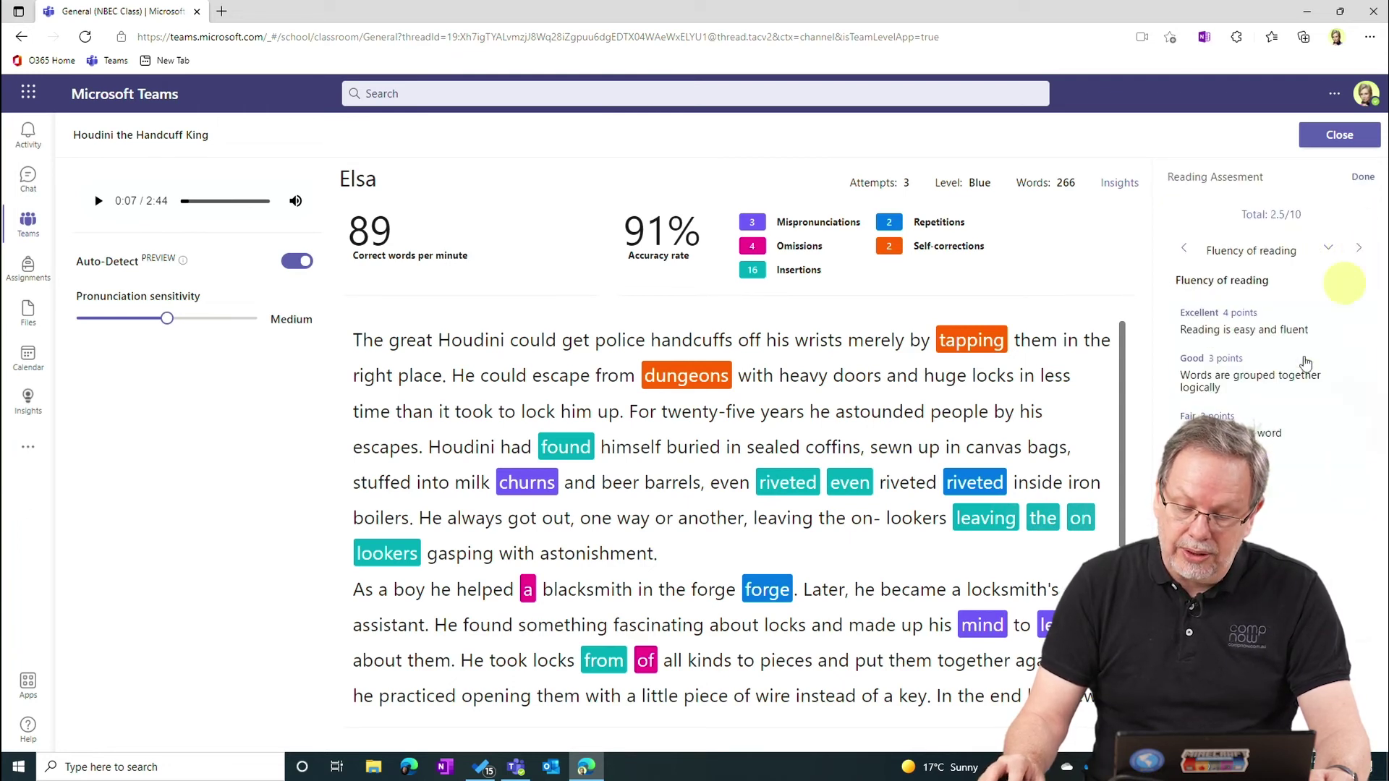
{"action": "left_click", "coordinate": [1285, 391]}
{"action": "left_click", "coordinate": [1358, 248]}
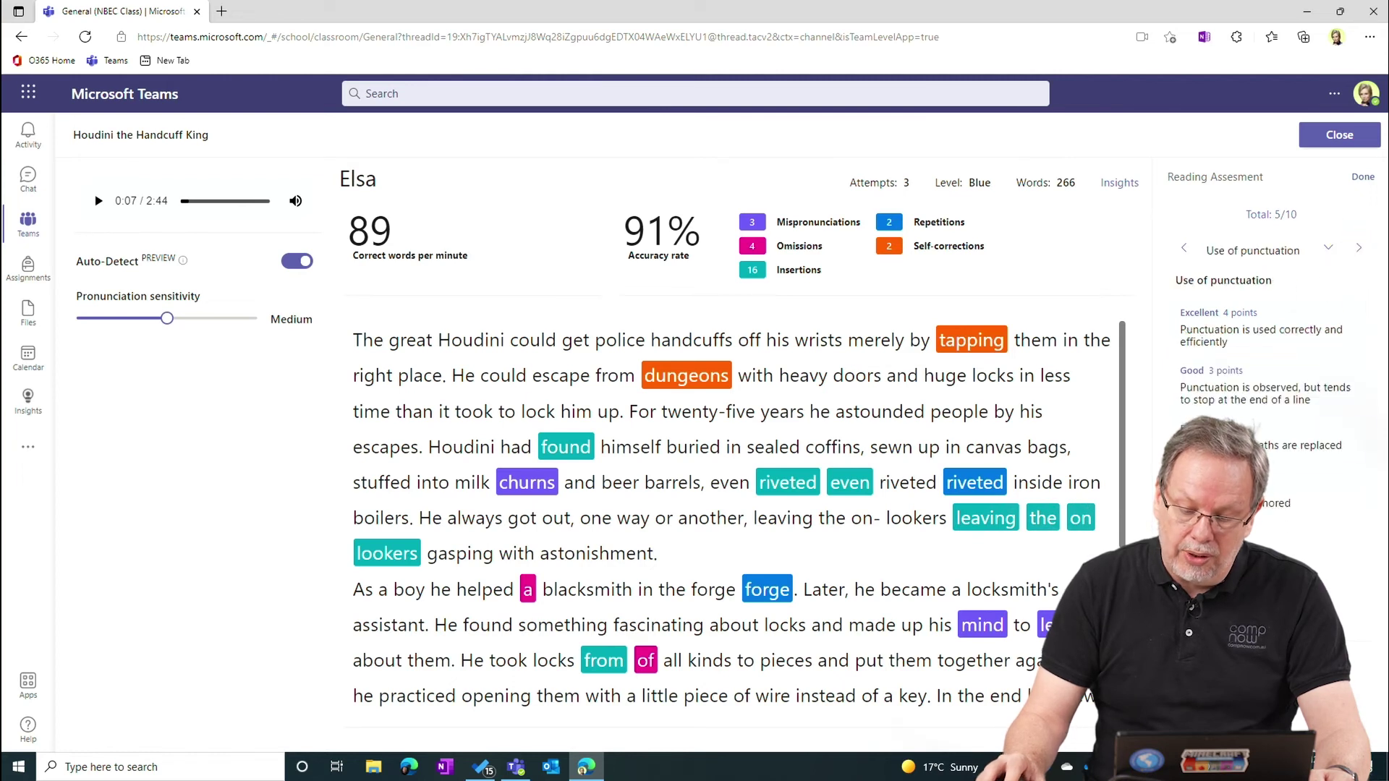